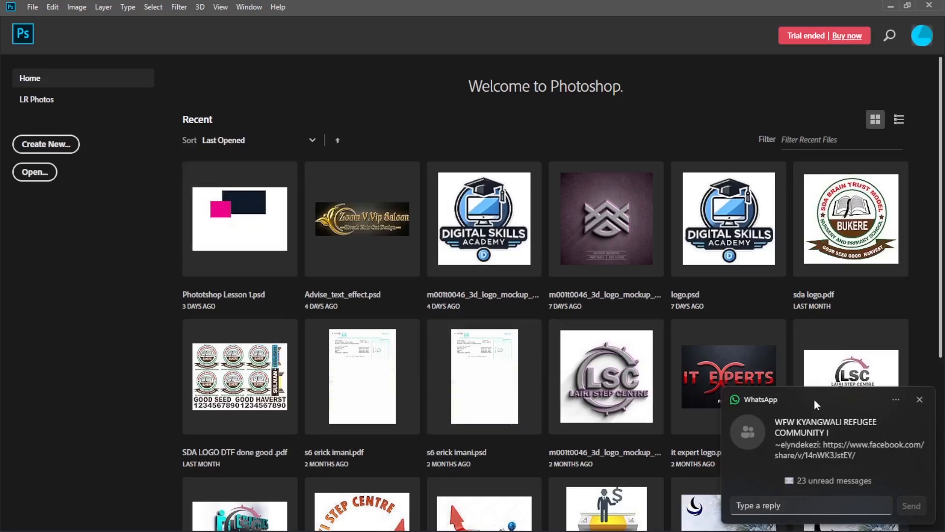
- Create a new landscape document named Banner, 6 × 4 inches at 300 pixels/inch with a white background
left_click(920, 400)
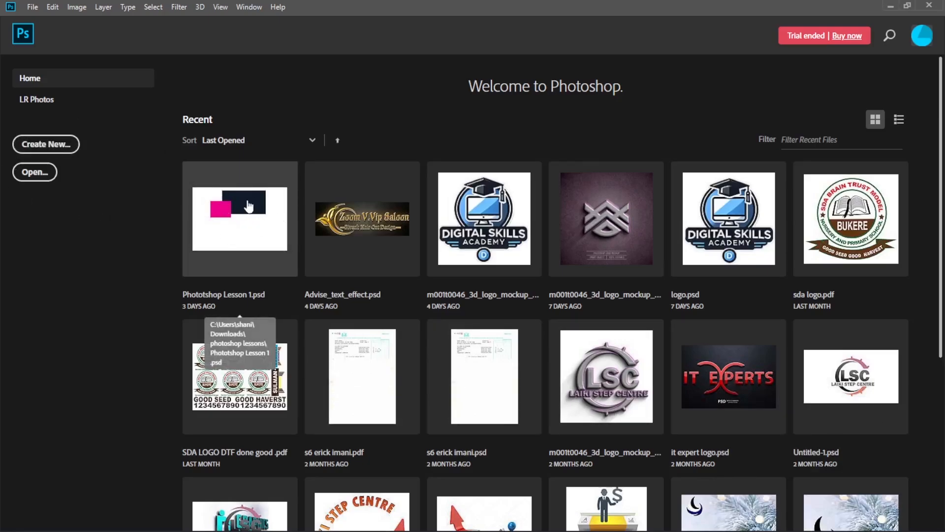
left_click(45, 148)
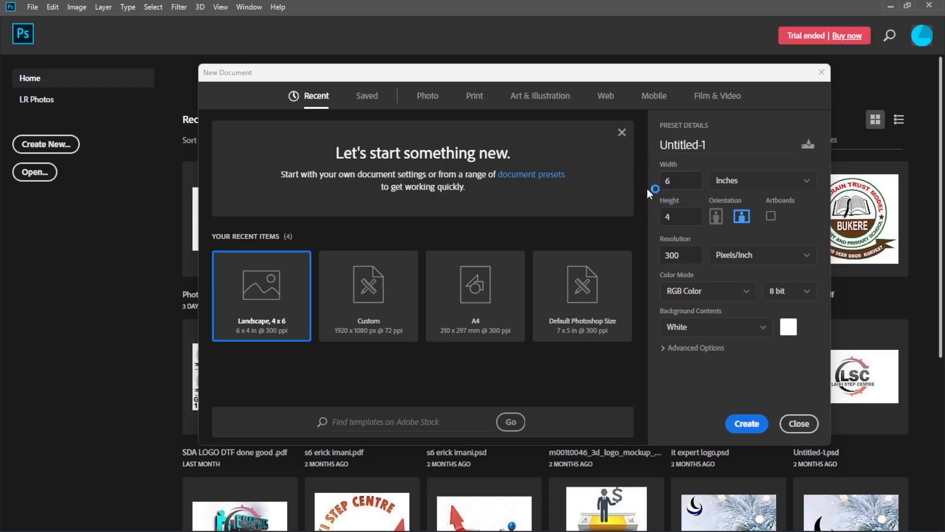
double_click(718, 145)
left_click(678, 130)
left_click(729, 143)
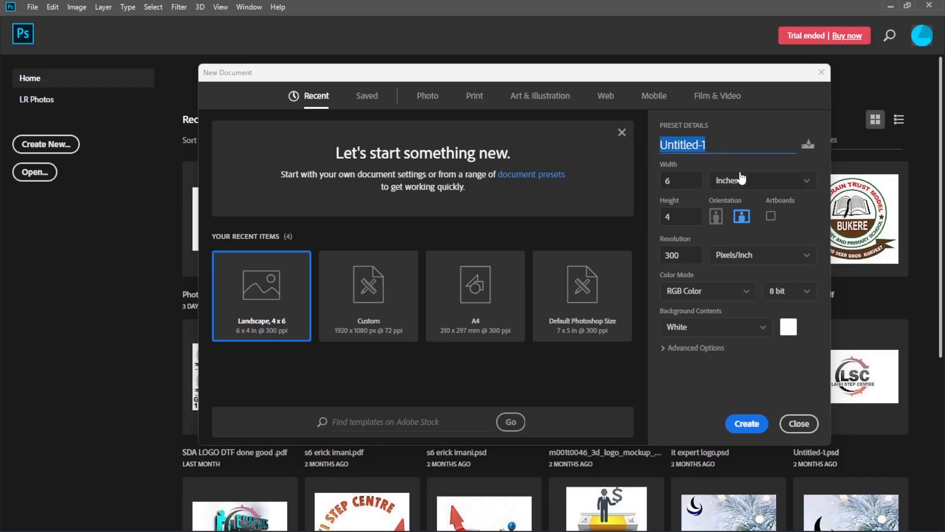
key("BackSpace")
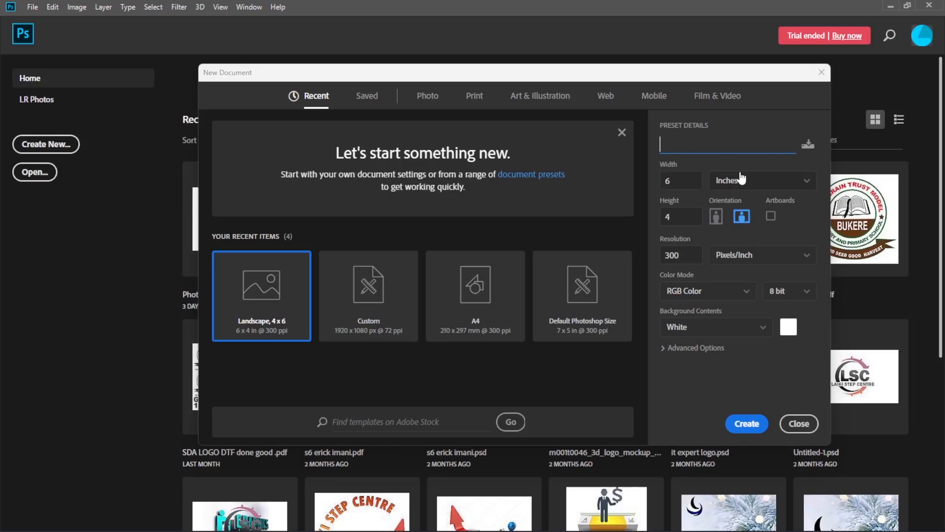
type("Banner")
left_click(675, 177)
left_click(684, 217)
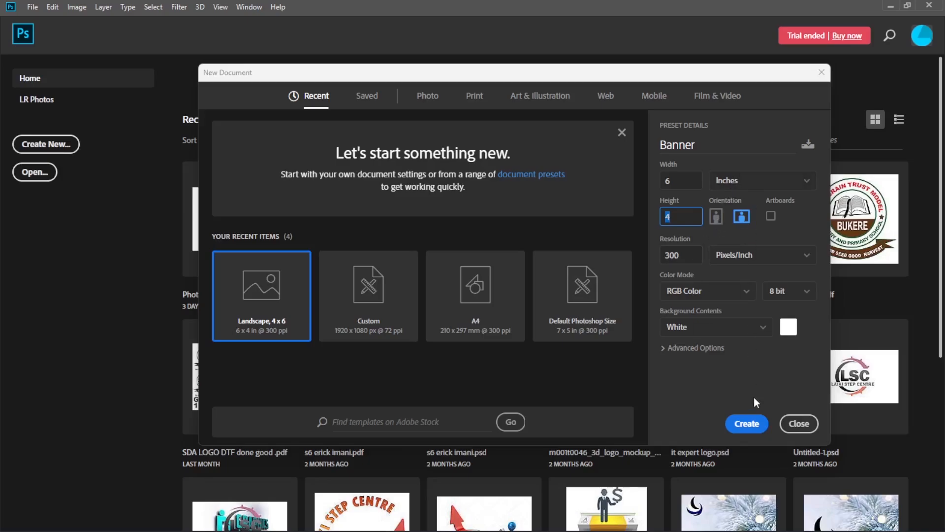
left_click(753, 427)
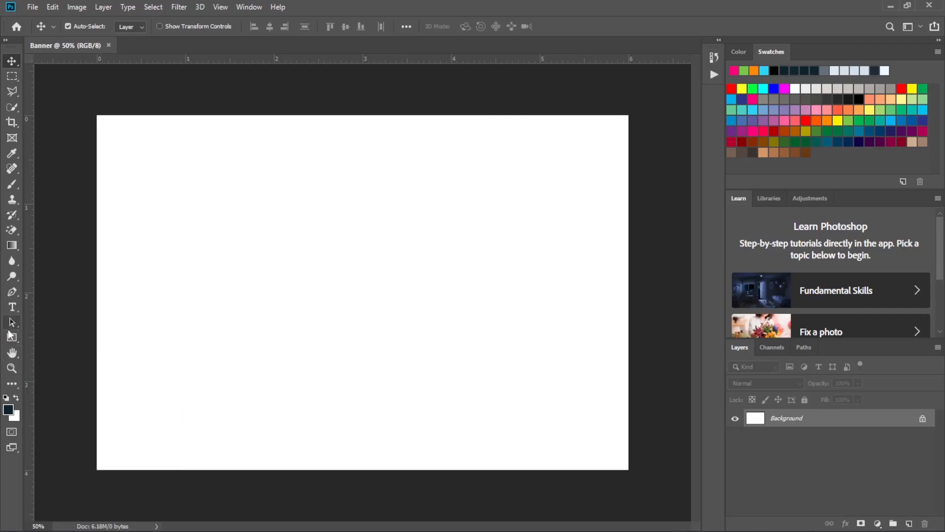
- Draw a dark red rectangle without a stroke, about 1116 × 468 px, in the upper middle of the canvas
left_click(10, 338)
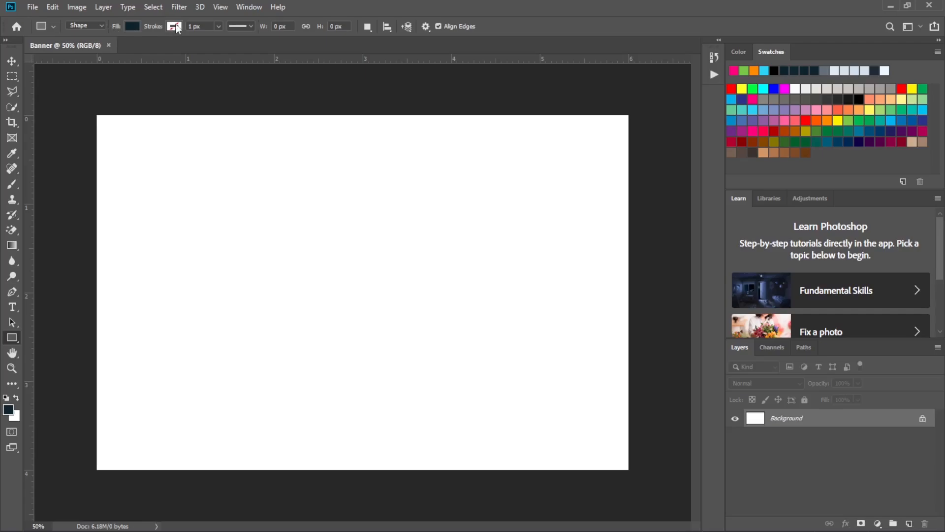
left_click(175, 27)
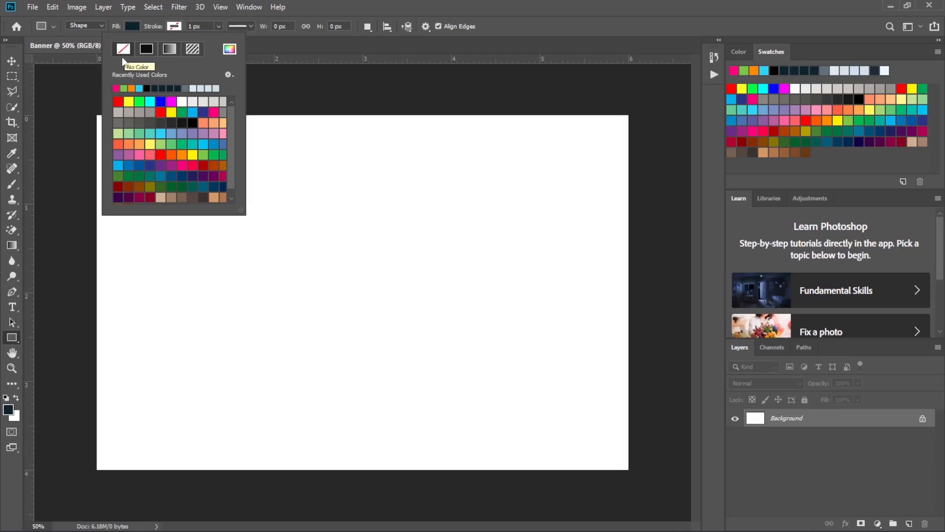
left_click(164, 10)
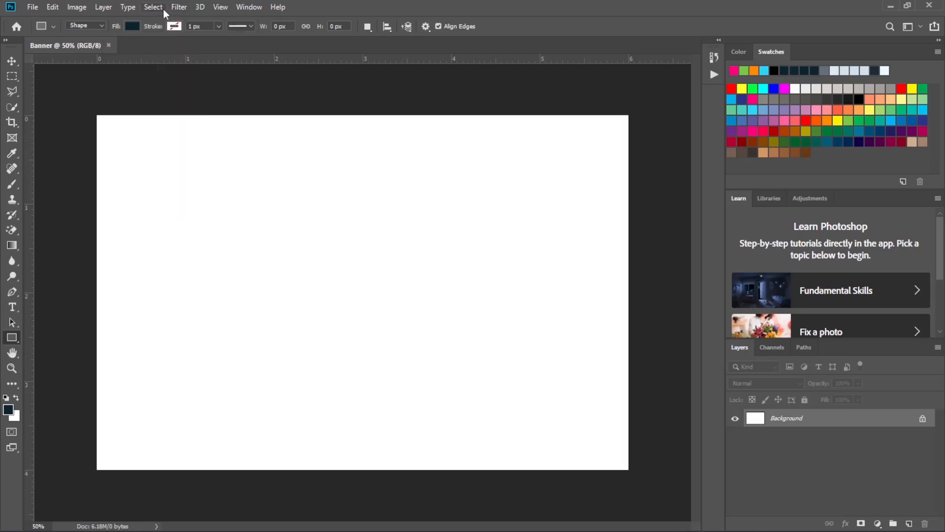
left_click(119, 27)
left_click(130, 27)
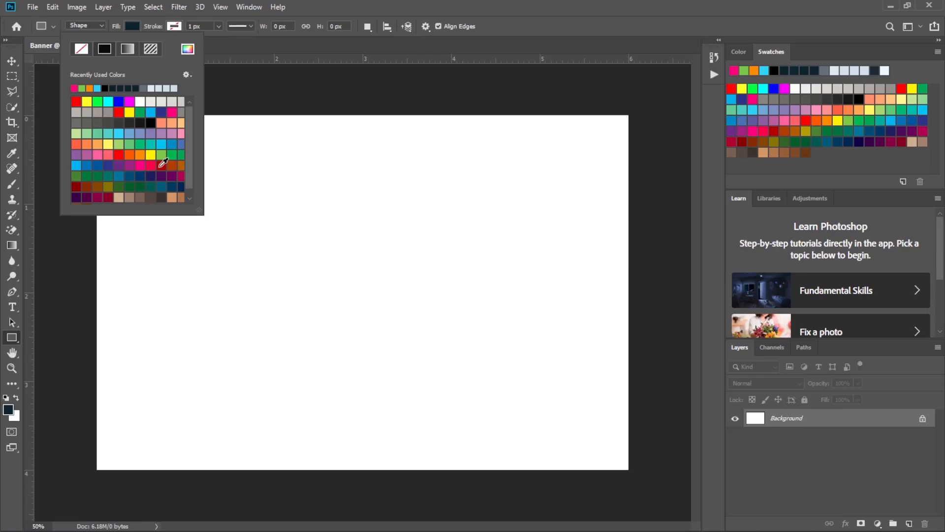
left_click(161, 166)
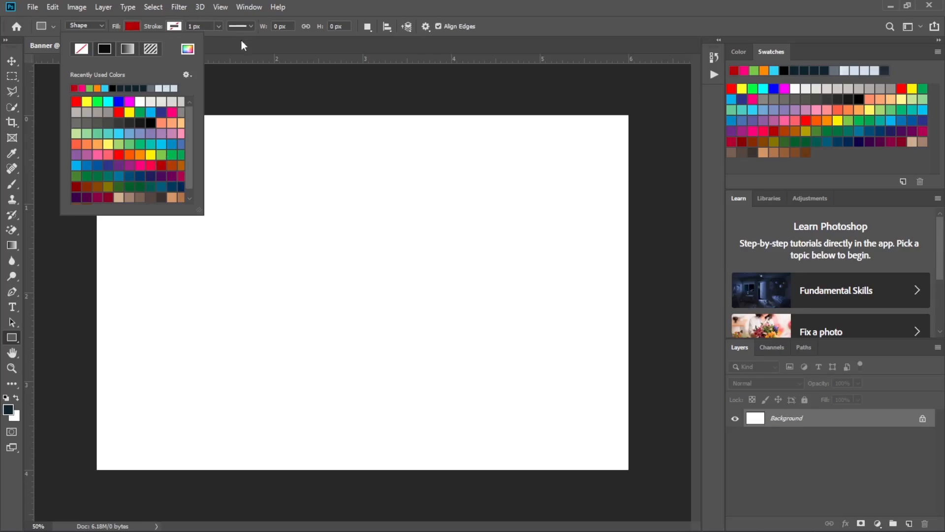
left_click(130, 28)
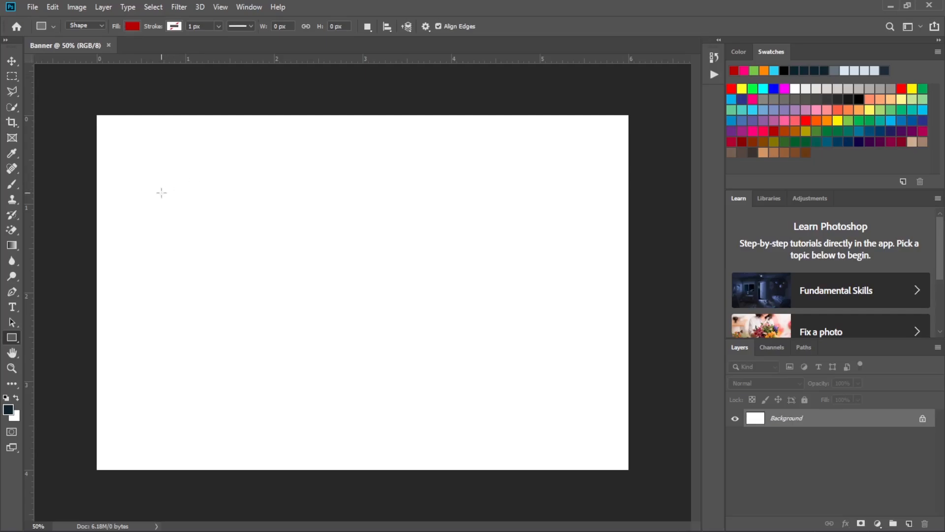
left_click_drag(161, 192, 491, 331)
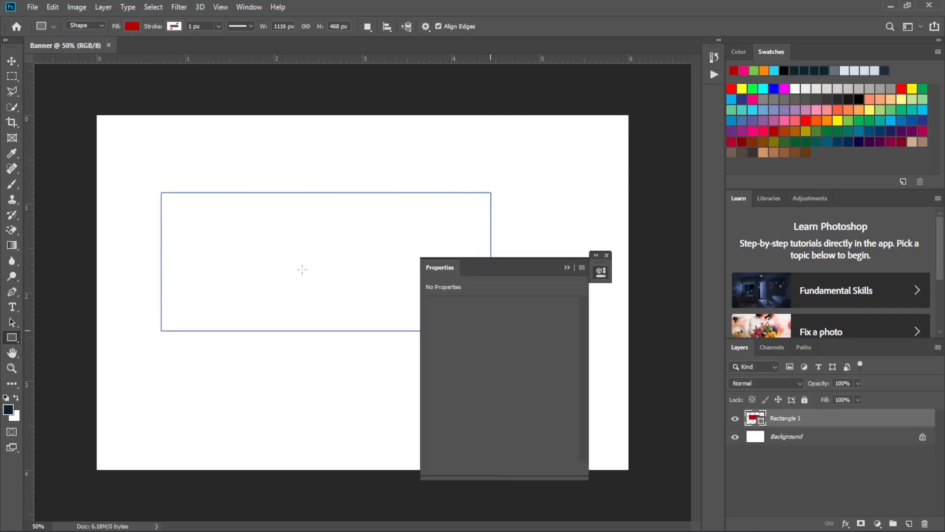
left_click(567, 268)
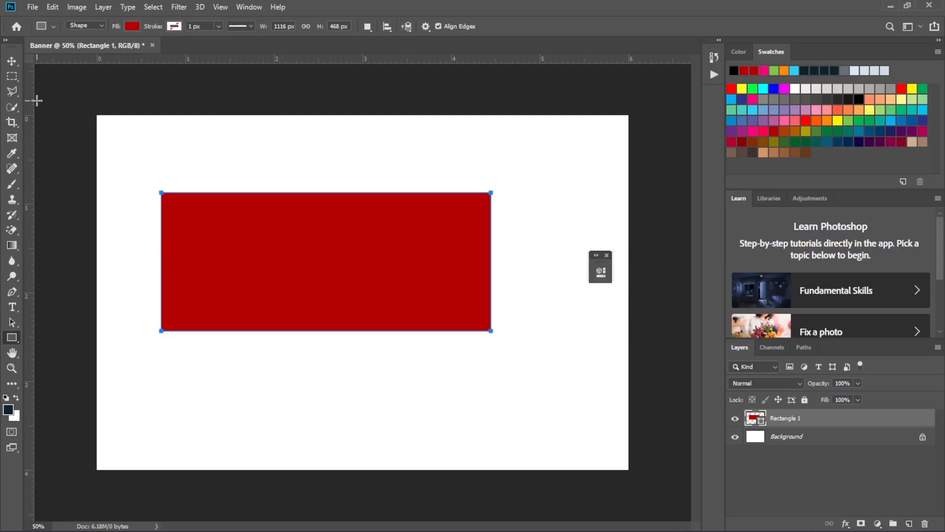
- Move the red rectangle up against the canvas's top edge, about 1 inch from the left edge
left_click(10, 66)
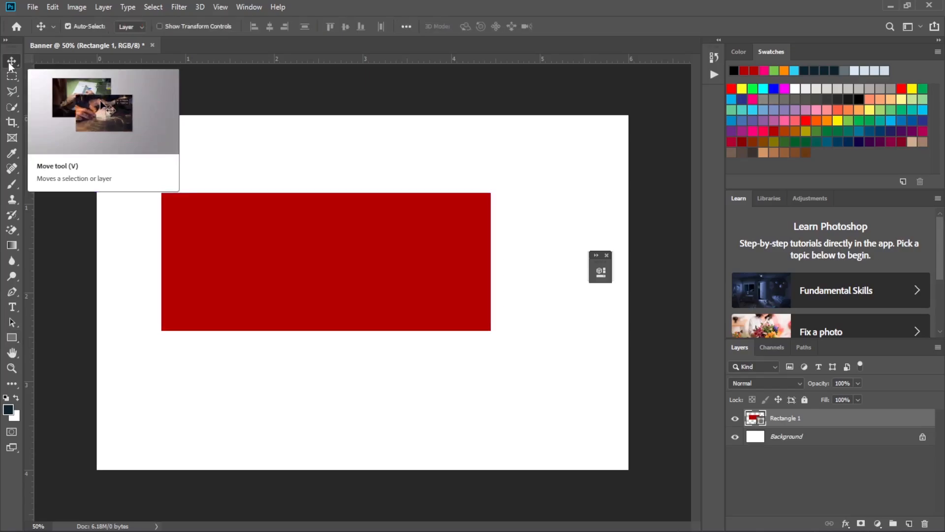
left_click_drag(266, 265, 295, 253)
left_click_drag(296, 248, 370, 176)
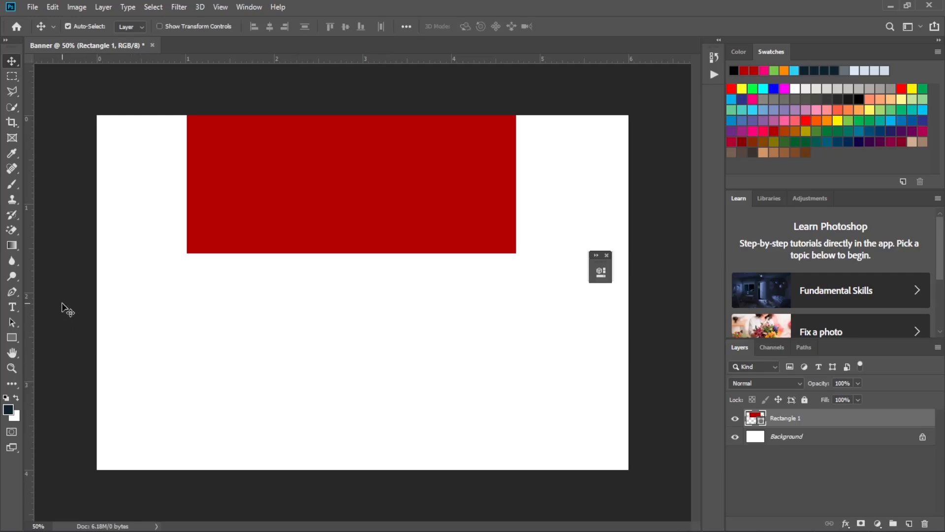
- Draw a second rectangle about 1328 × 458 px below the red one and fill it with black
left_click(10, 339)
left_click_drag(156, 295, 549, 430)
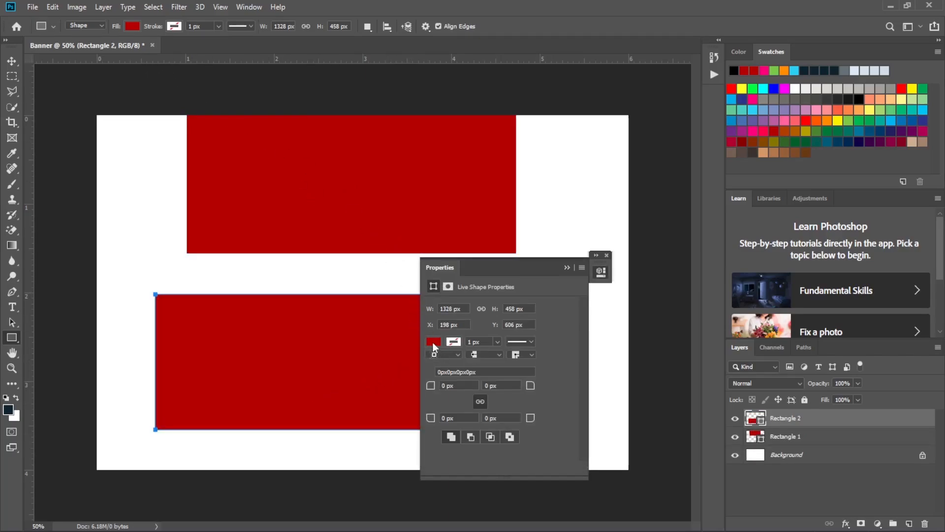
left_click(135, 26)
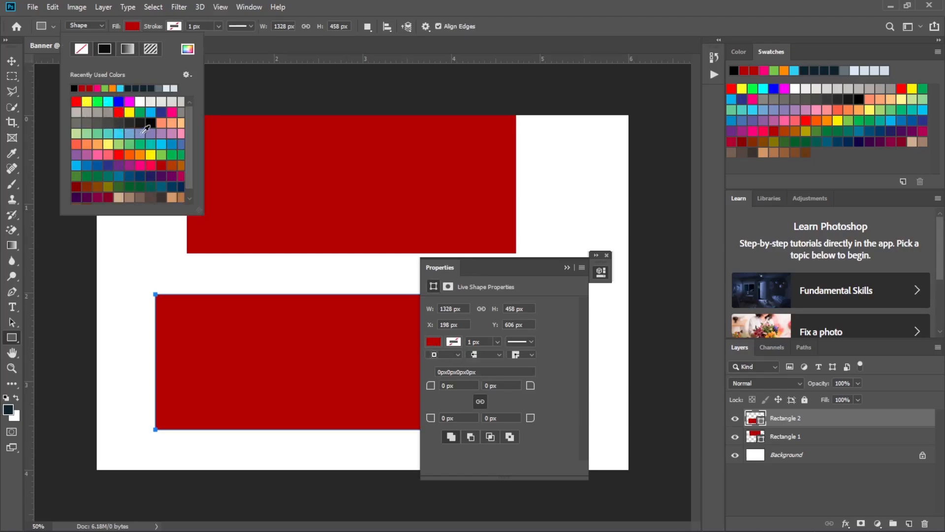
left_click(151, 122)
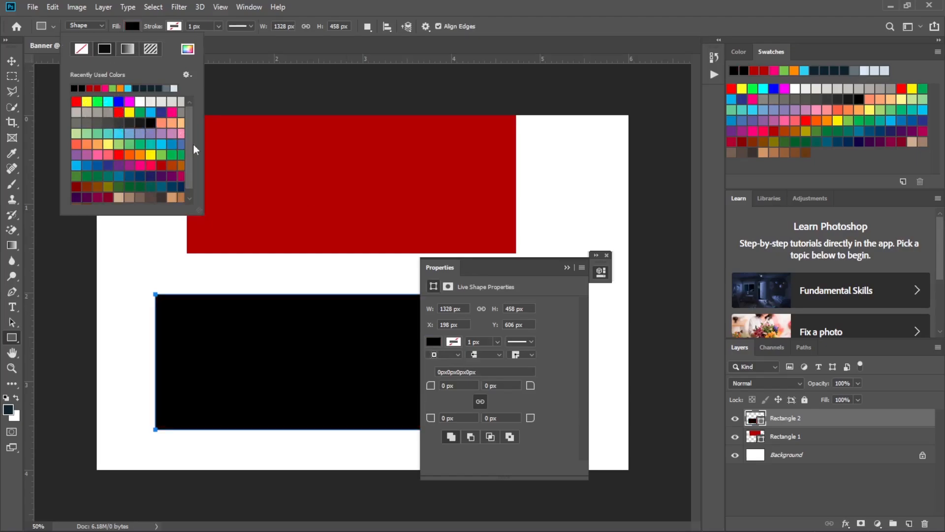
left_click(566, 267)
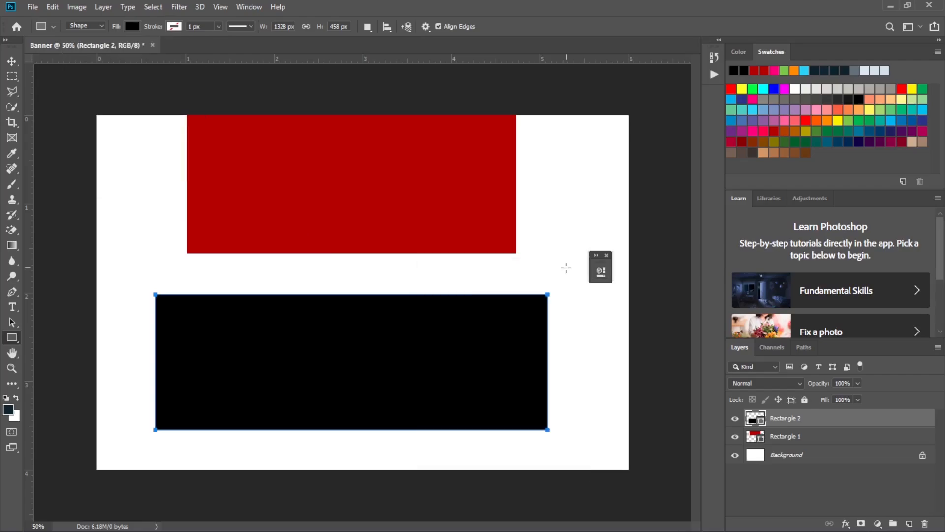
- Move the black rectangle over the red one, flush with the canvas's top edge
left_click(11, 62)
left_click_drag(377, 362, 357, 185)
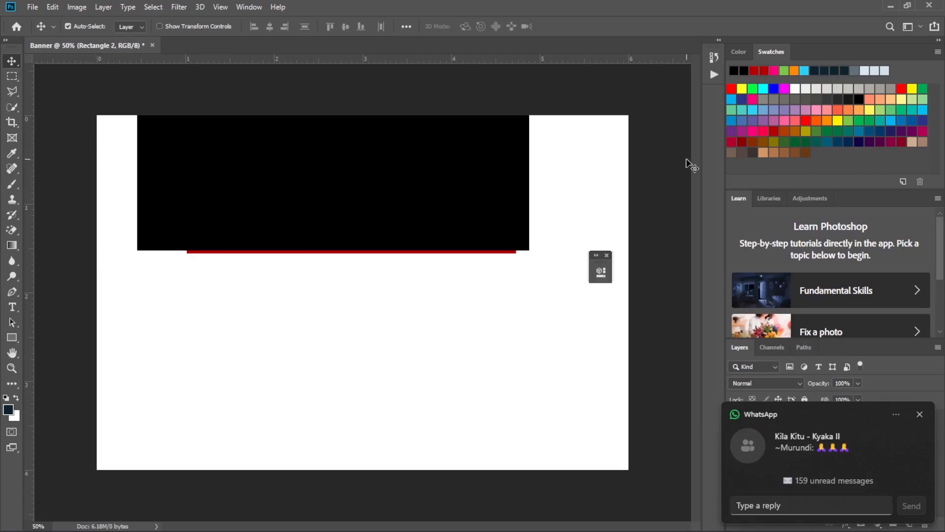
left_click(923, 411)
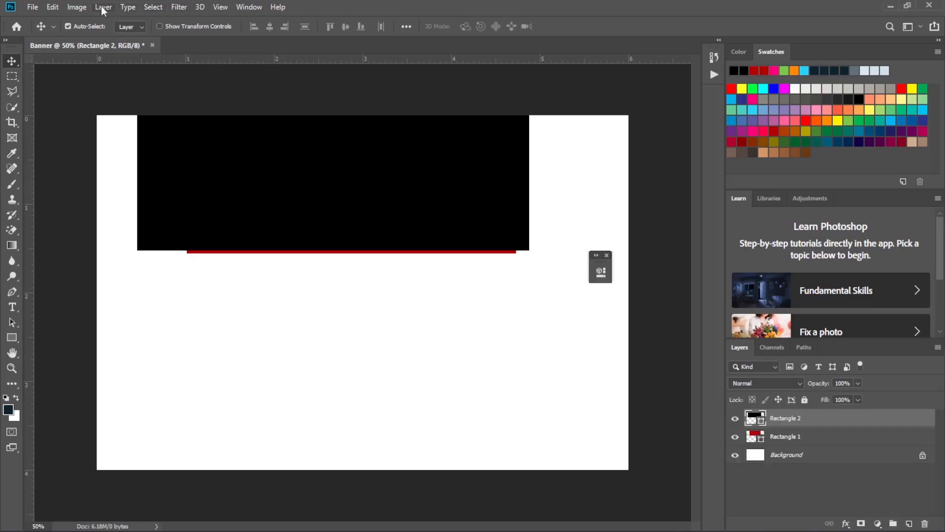
- Free-transform the black rectangle to span the full canvas width and reach the red rectangle's lower edge, about 135.5% wide and 102.2% high
left_click(52, 7)
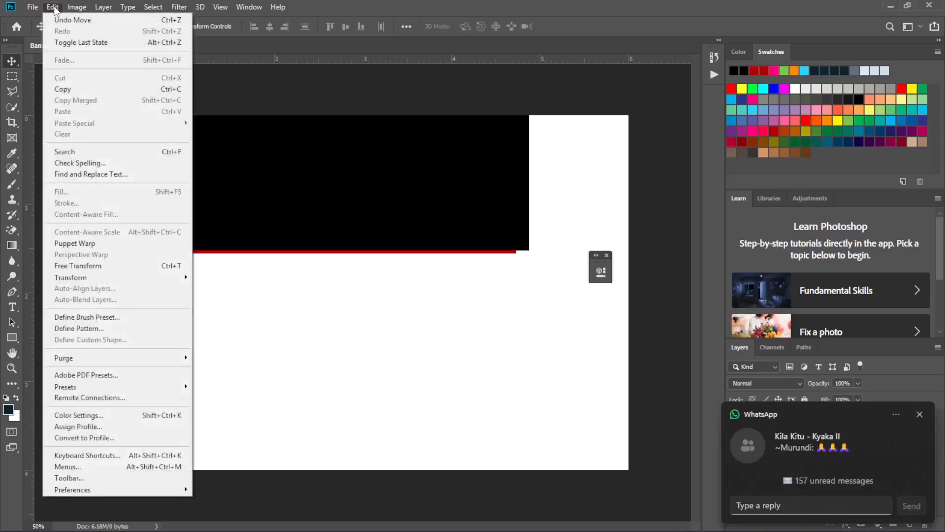
left_click(114, 266)
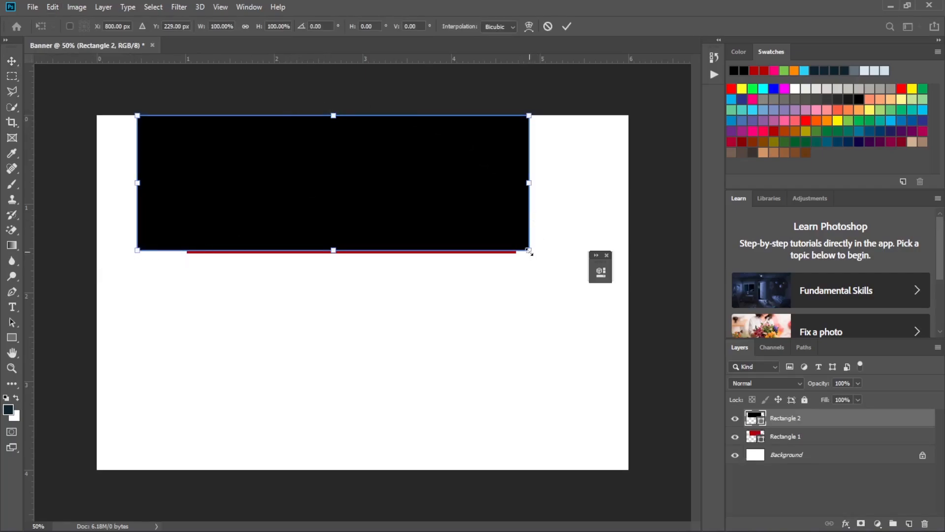
left_click_drag(529, 251, 630, 256)
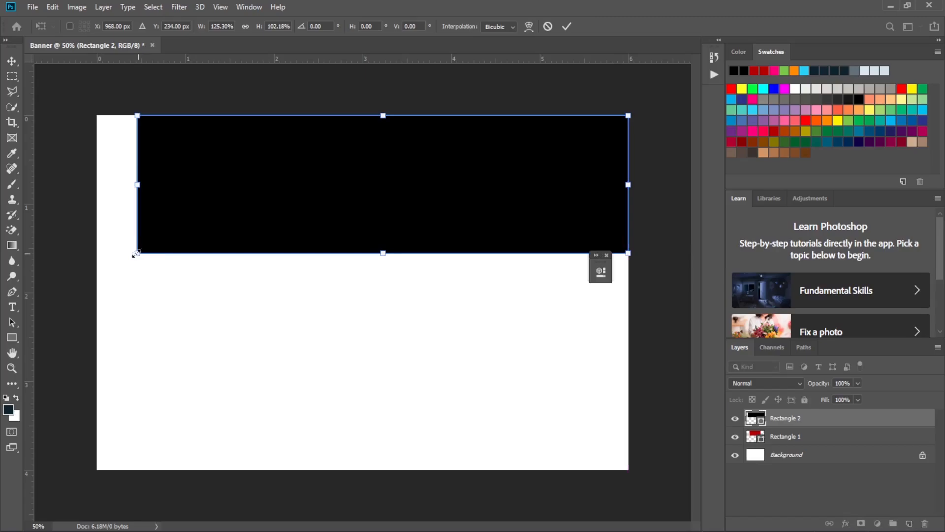
left_click_drag(134, 255, 95, 252)
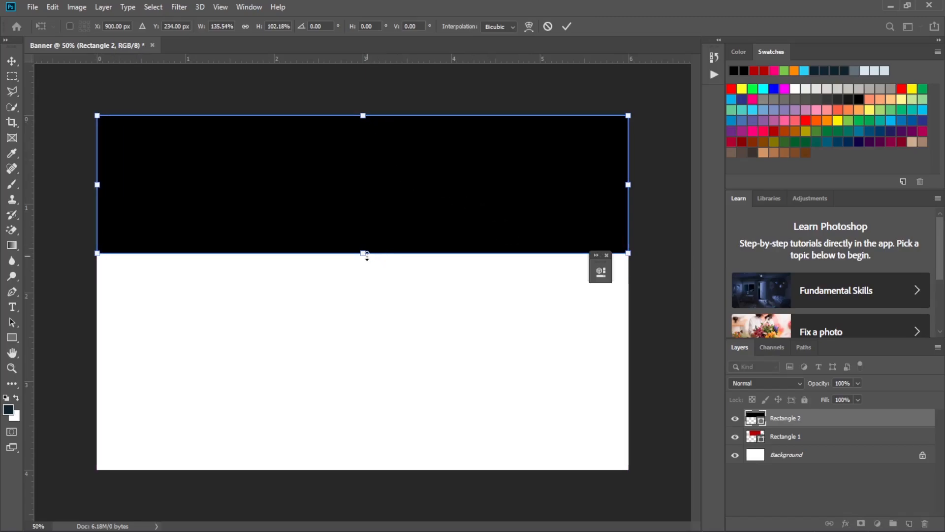
left_click(566, 27)
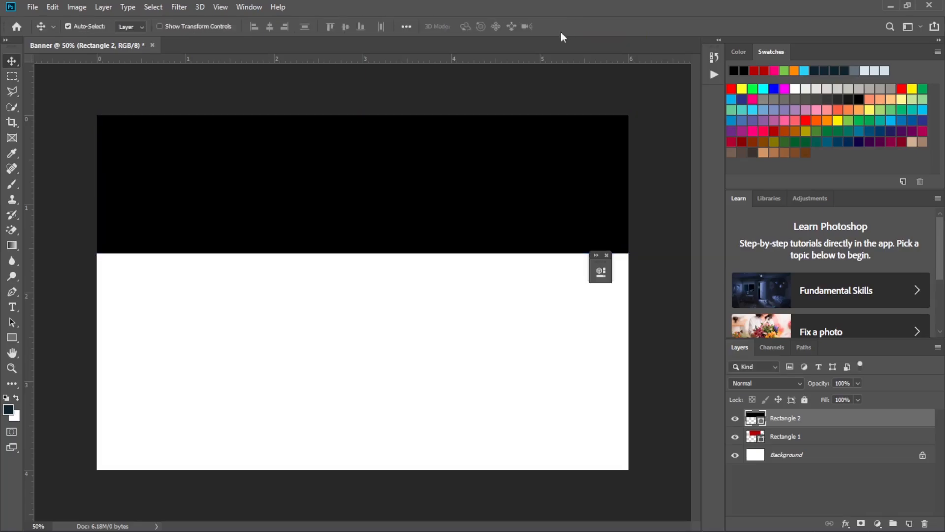
left_click(607, 255)
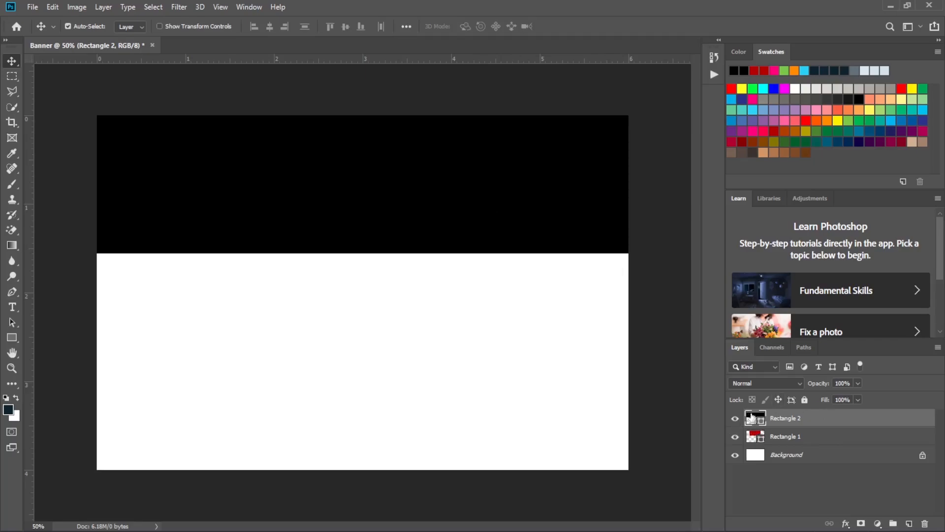
- Check the red rectangle by briefly hiding the black layer, and move the Rectangle 2 layer below Rectangle 1
left_click(735, 419)
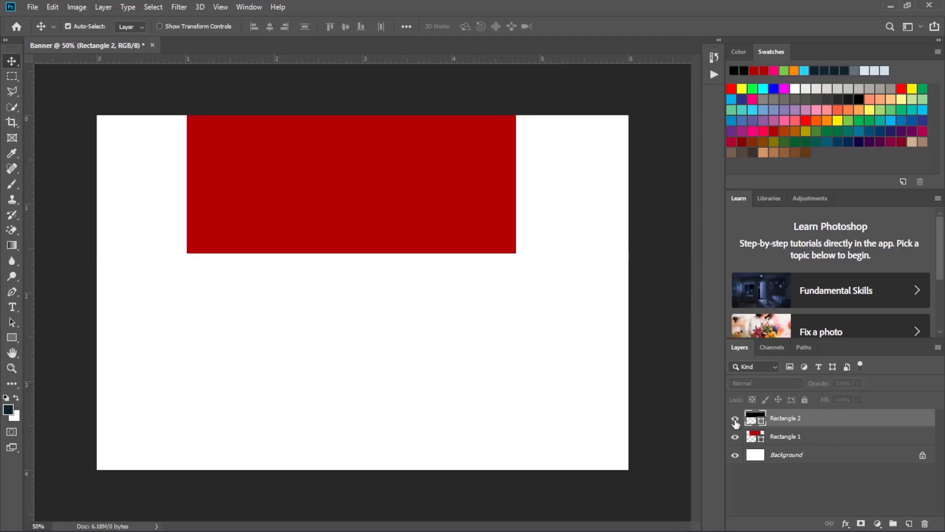
left_click(735, 419)
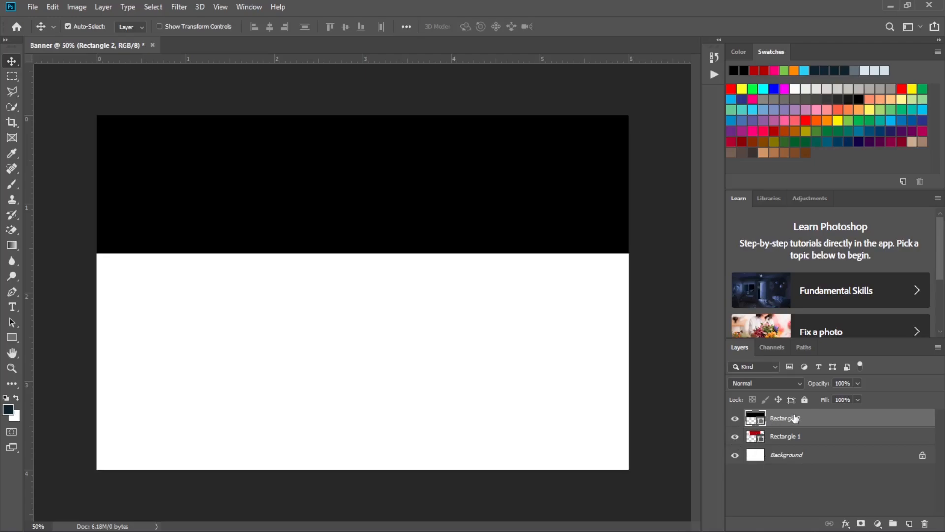
left_click_drag(795, 419, 794, 442)
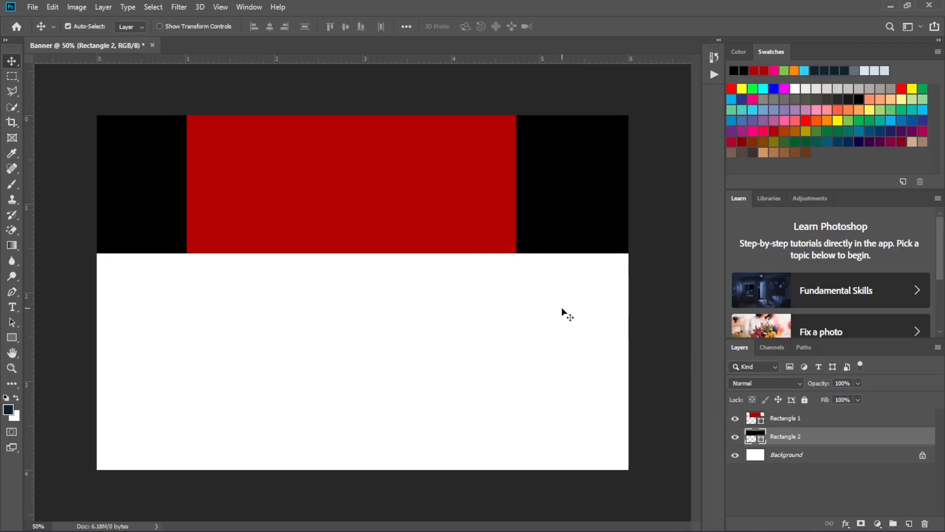
- Free-transform the red rectangle to about 678 px wide and move it to the horizontal middle of the black band
left_click(816, 419)
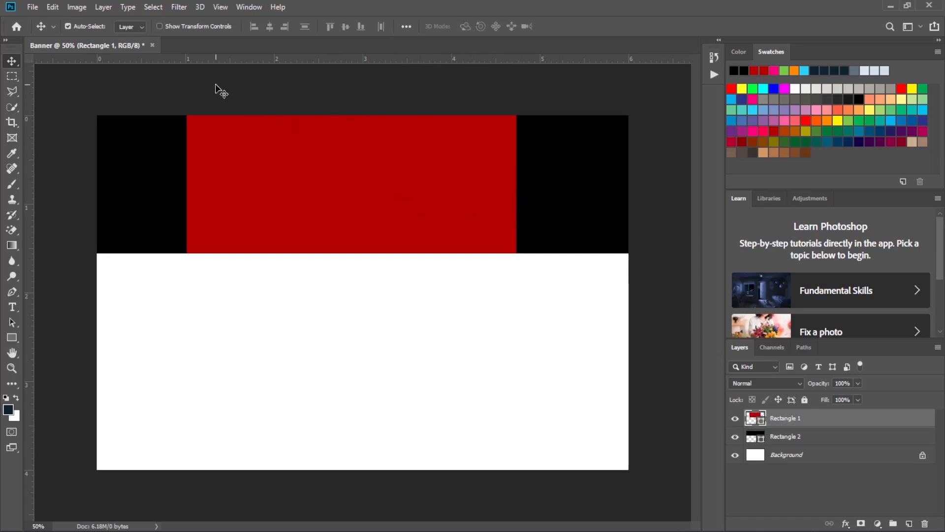
left_click(53, 7)
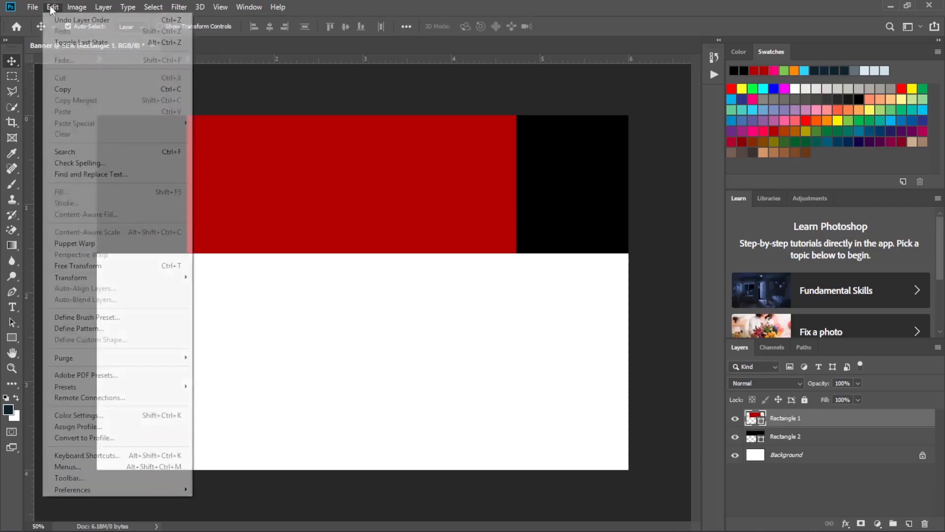
left_click(109, 273)
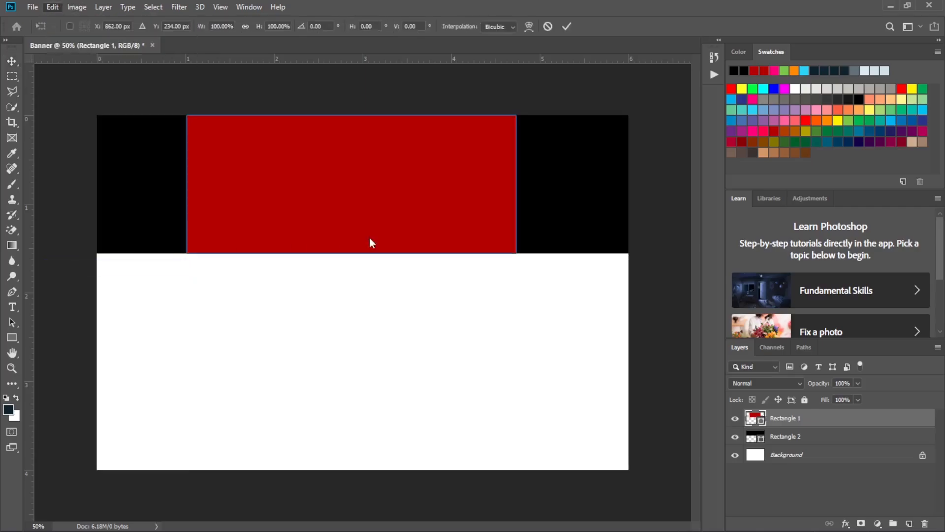
left_click_drag(515, 254, 395, 253)
left_click_drag(370, 198, 414, 173)
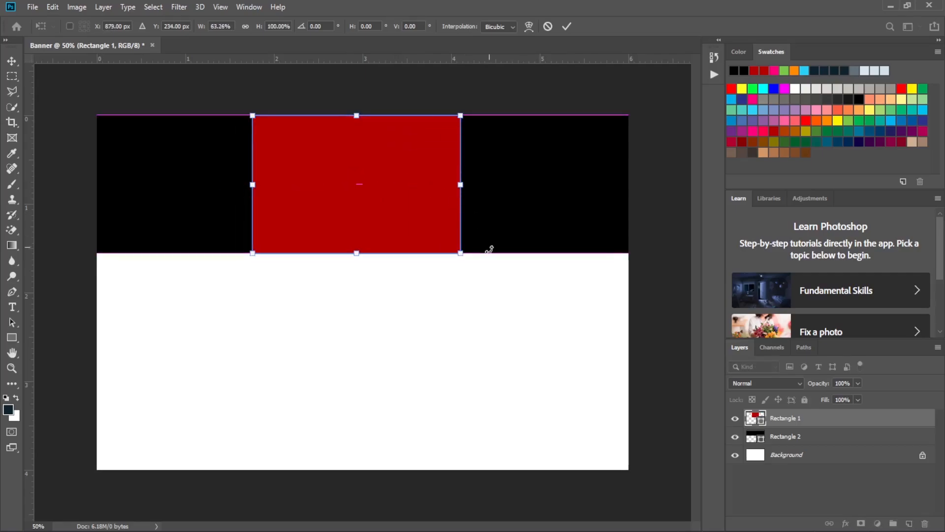
left_click_drag(461, 253, 453, 254)
left_click_drag(394, 185, 412, 185)
left_click(567, 25)
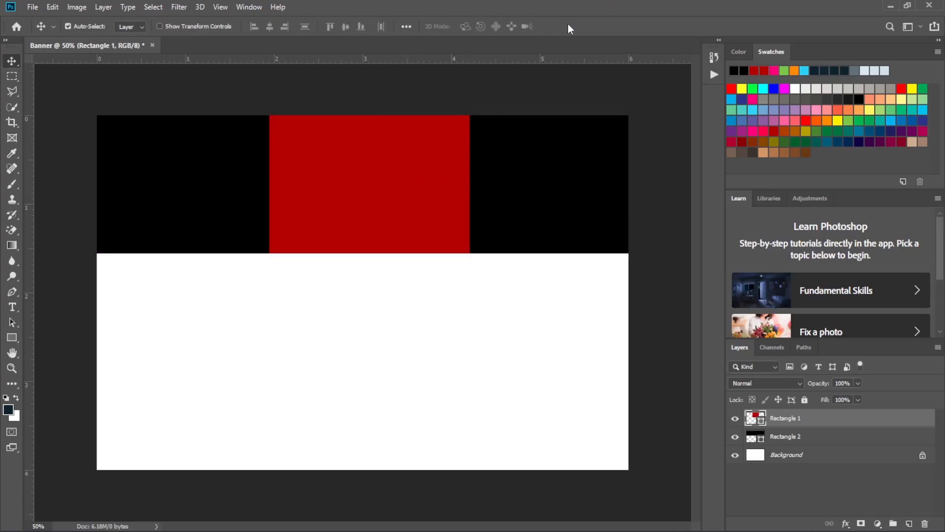
left_click_drag(415, 158, 408, 157)
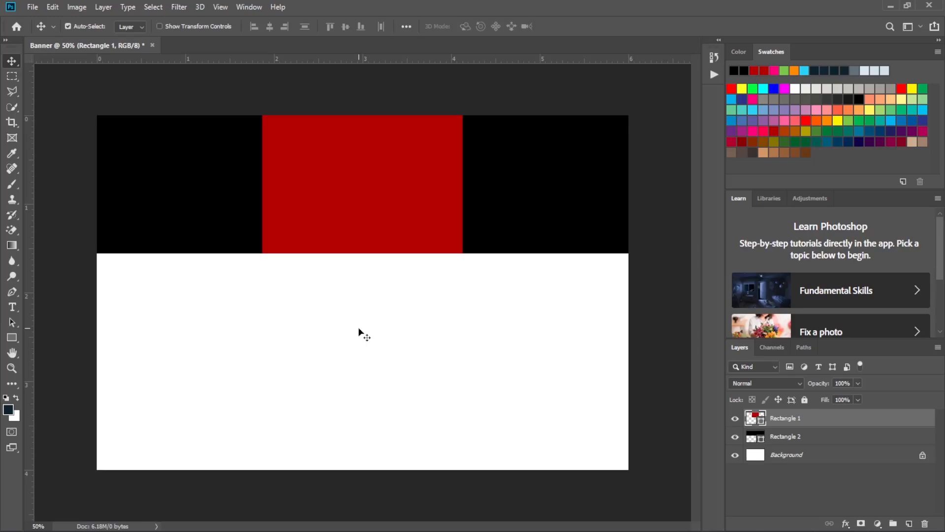
- Activate the Pen tool and set it to draw in Shape mode
left_click(13, 292)
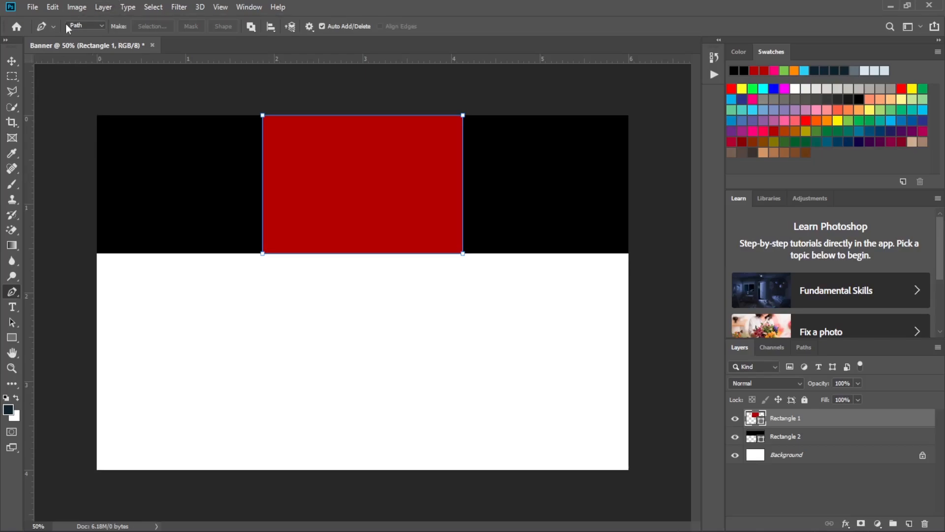
left_click(93, 25)
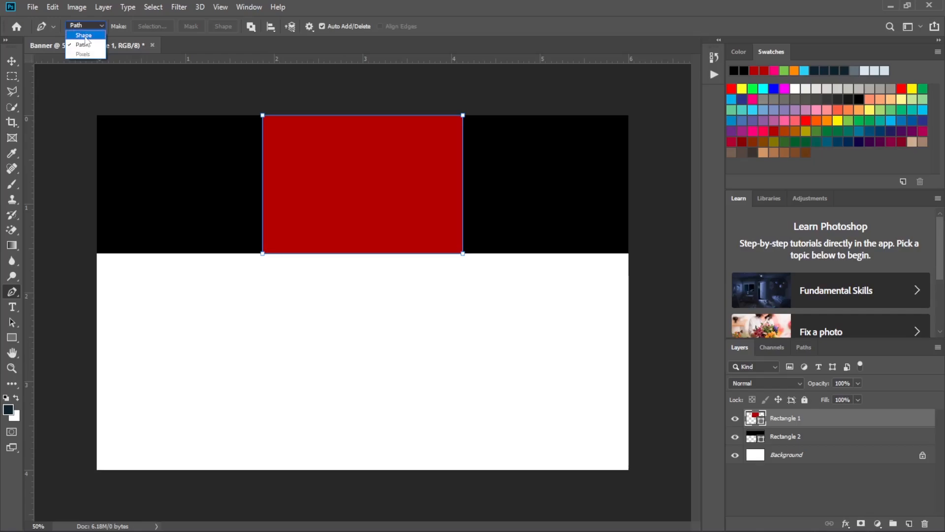
left_click(85, 36)
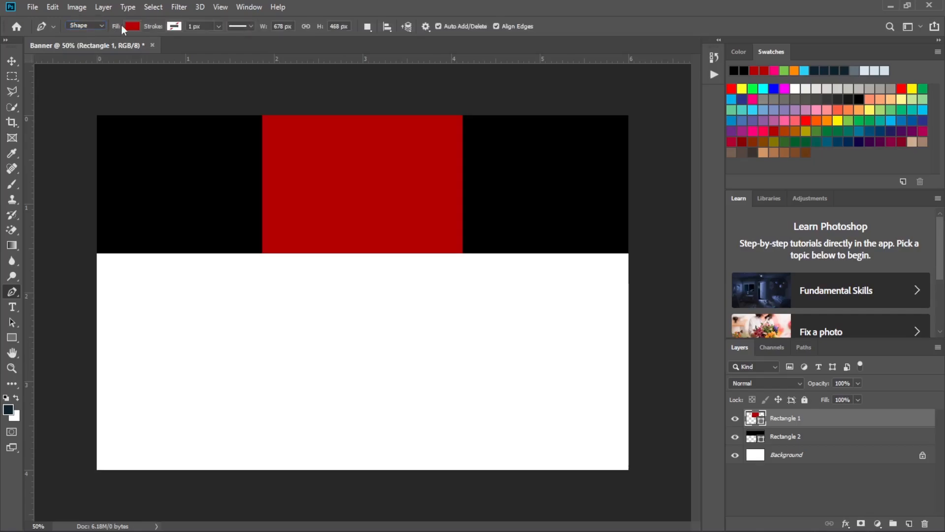
left_click(175, 26)
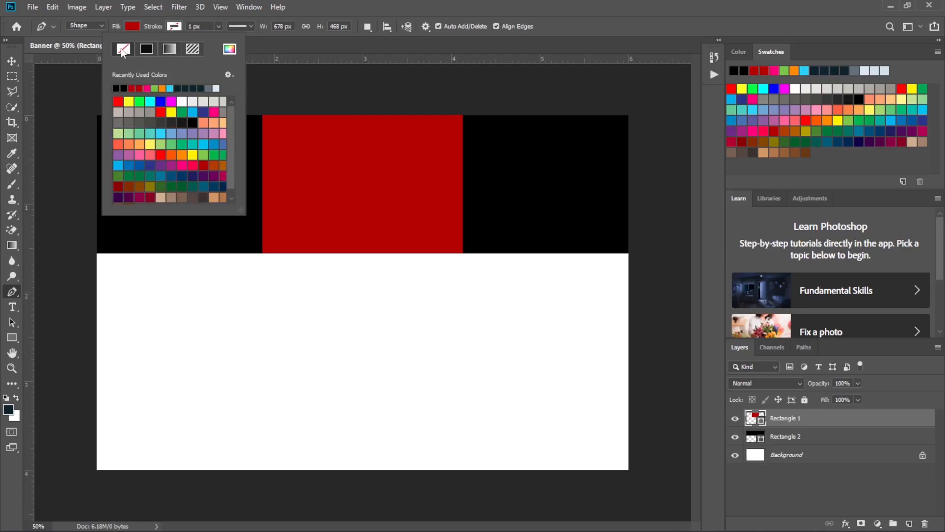
left_click(132, 26)
left_click(131, 26)
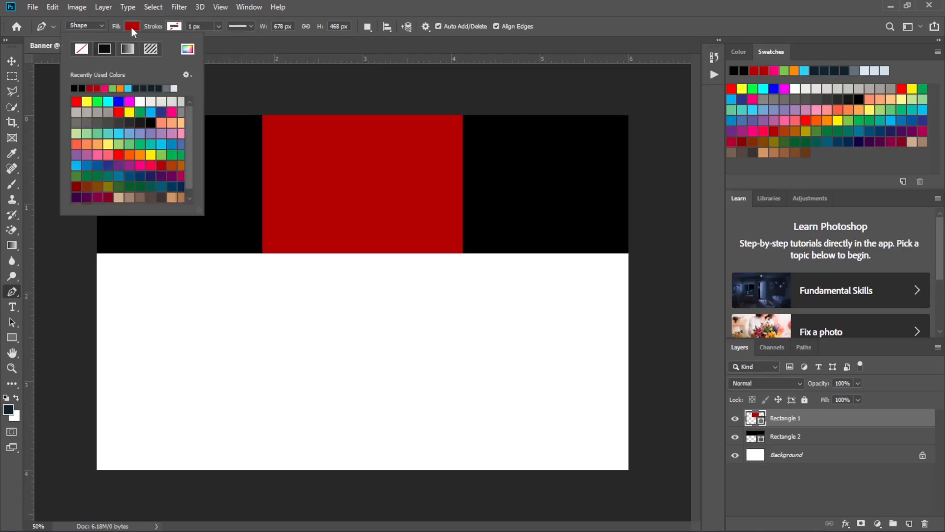
left_click(78, 164)
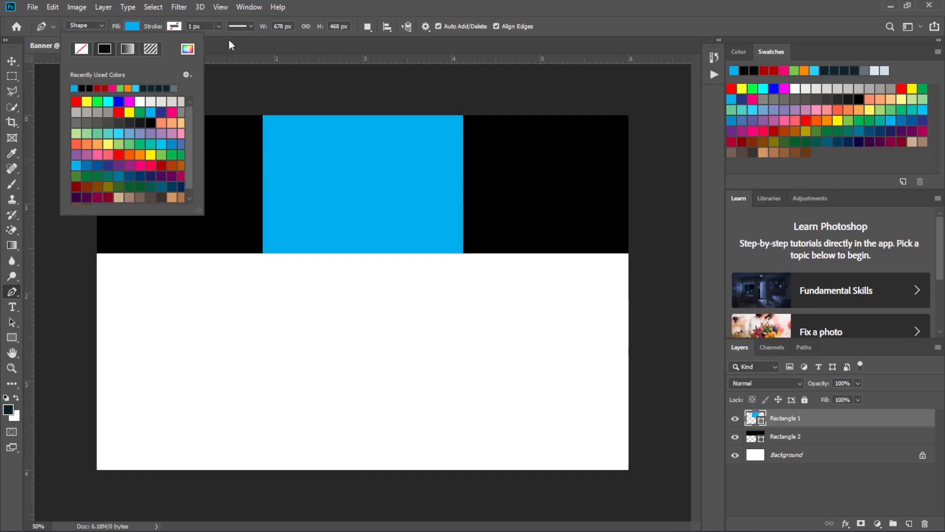
left_click(247, 43)
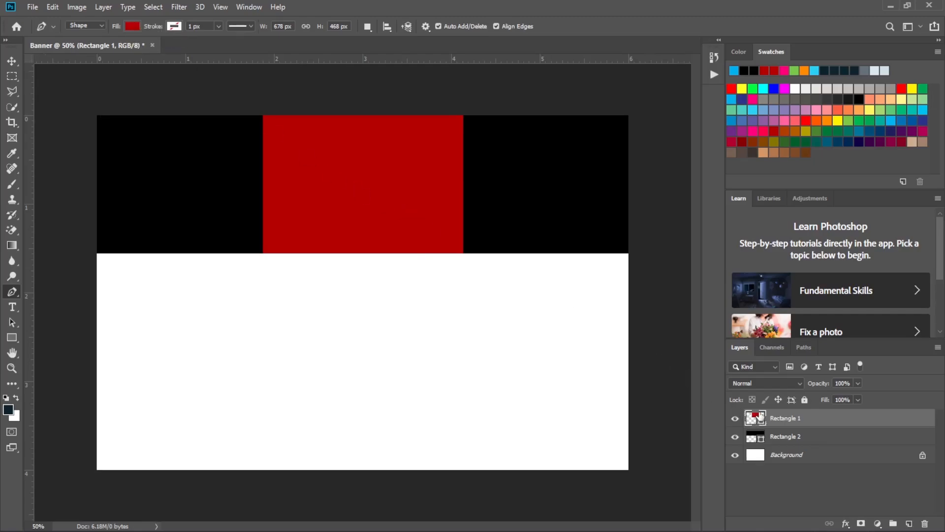
- Select the Background layer and set the Pen tool's fill to light blue for a new shape
left_click(791, 459)
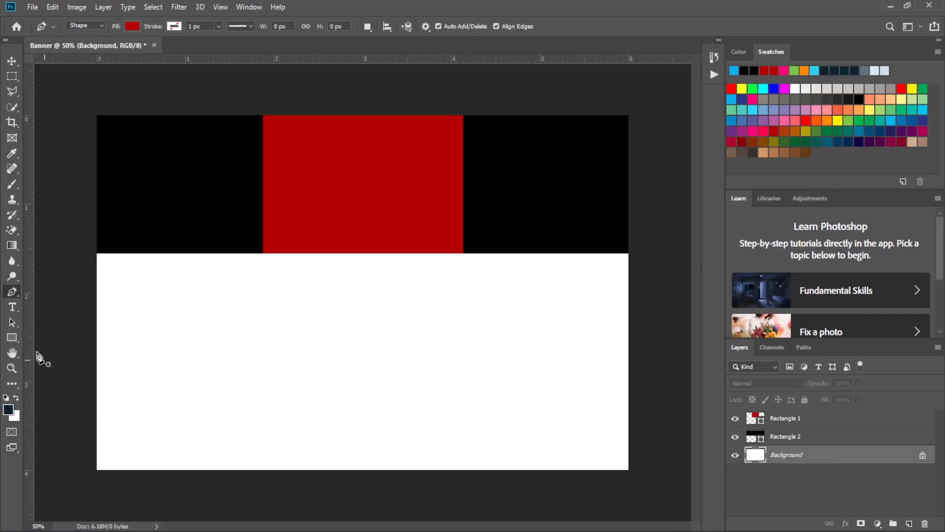
left_click(130, 27)
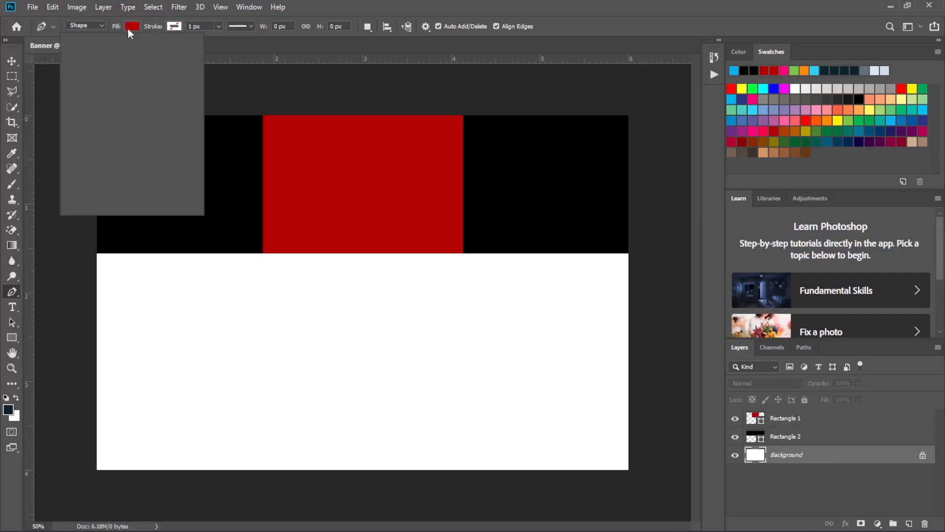
left_click(76, 167)
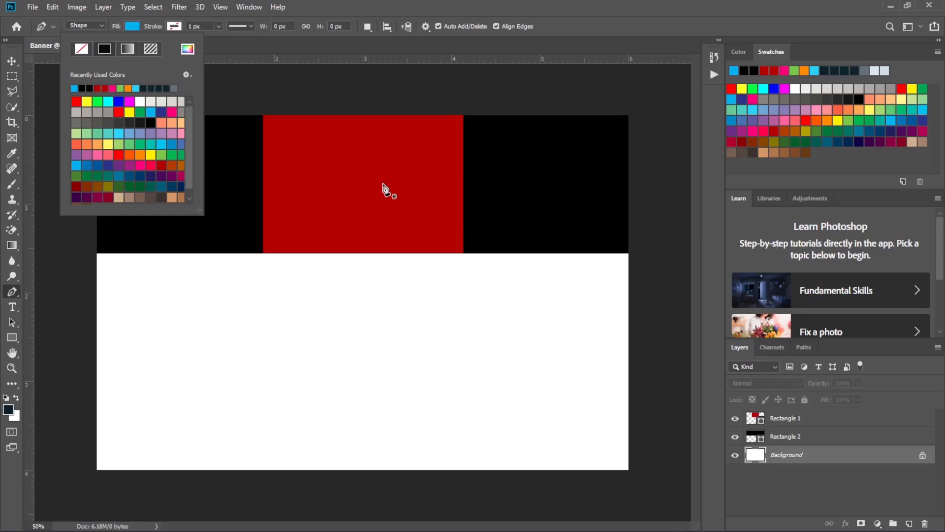
left_click(800, 456)
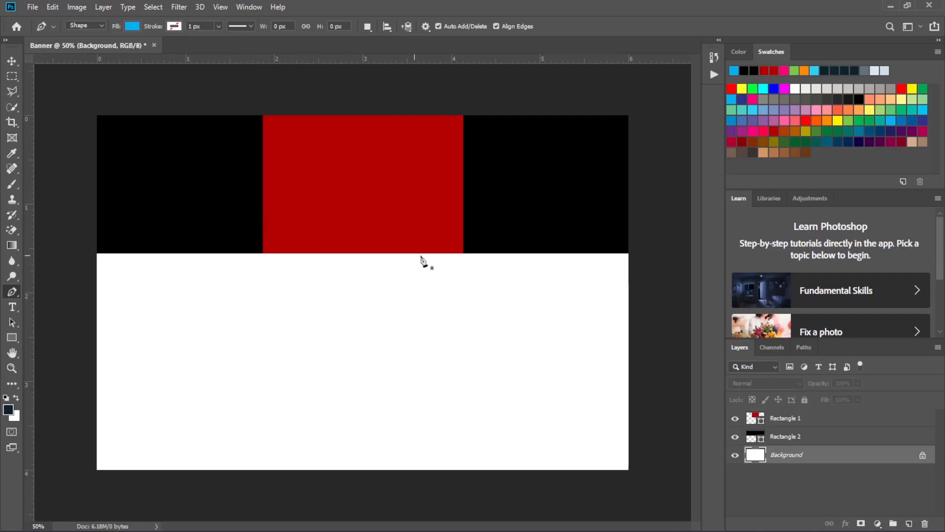
- Draw a closed triangle from the red rectangle's two bottom corners to the middle of its top edge, and switch to the Move tool
left_click(461, 253)
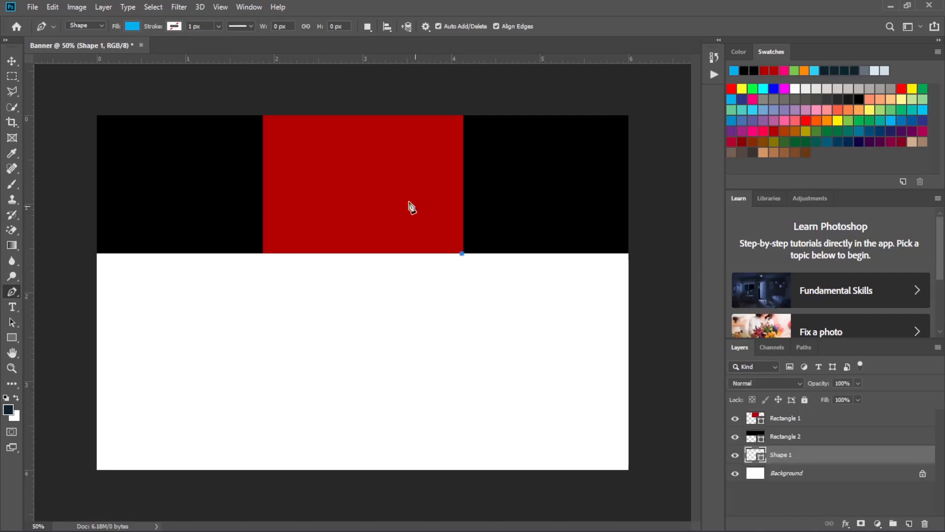
left_click(359, 116)
left_click(263, 253)
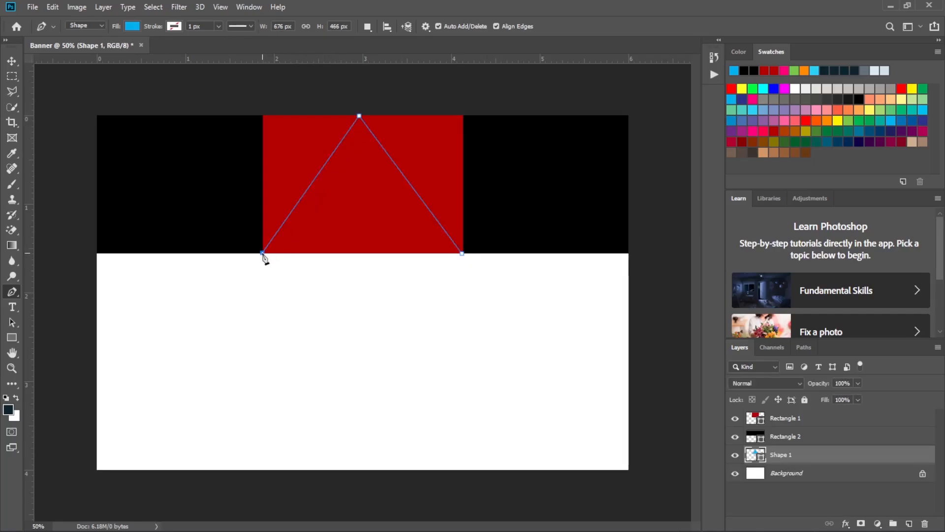
left_click(463, 254)
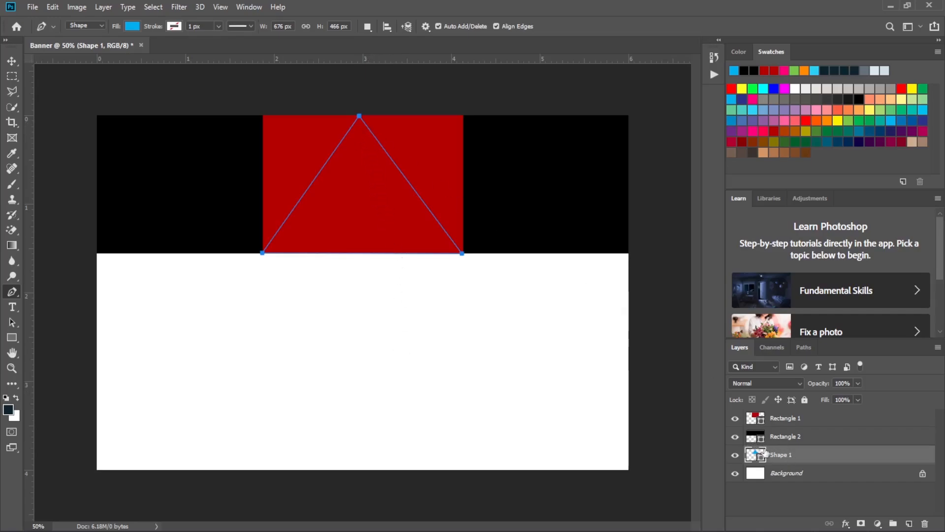
left_click(13, 62)
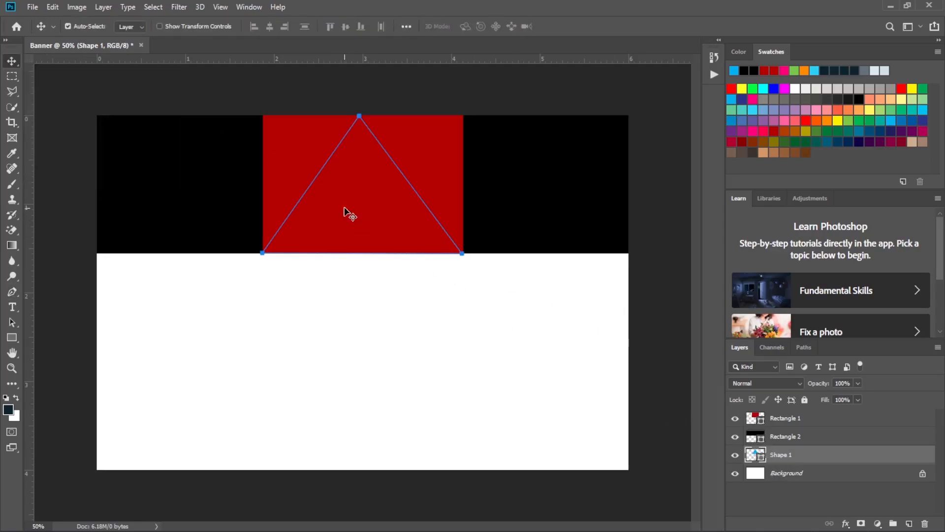
left_click_drag(344, 196, 339, 257)
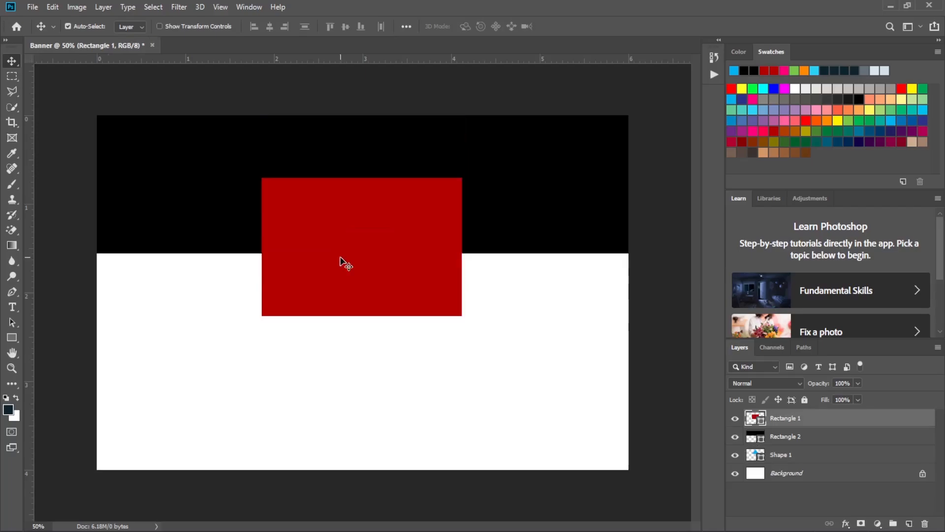
key("ctrl")
key("ctrl+s")
left_click(459, 9)
key("ctrl+z")
- Move the blue triangle on the Shape 1 layer out from behind the header into the canvas's lower-right corner
left_click(798, 458)
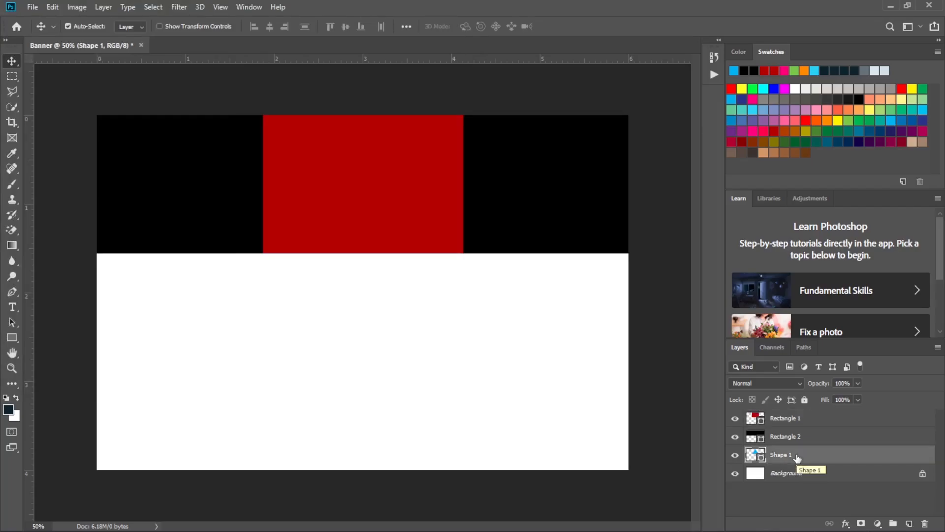
left_click(51, 8)
left_click(125, 266)
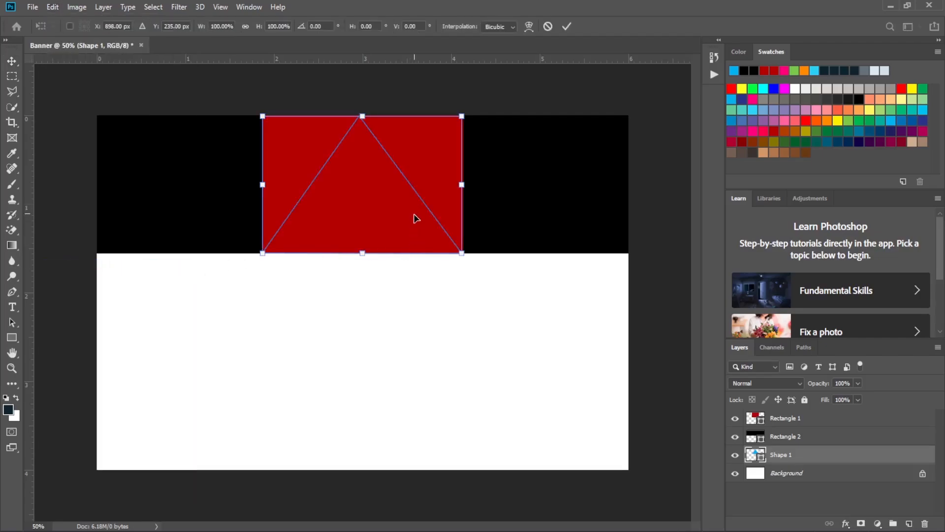
left_click_drag(415, 218, 418, 356)
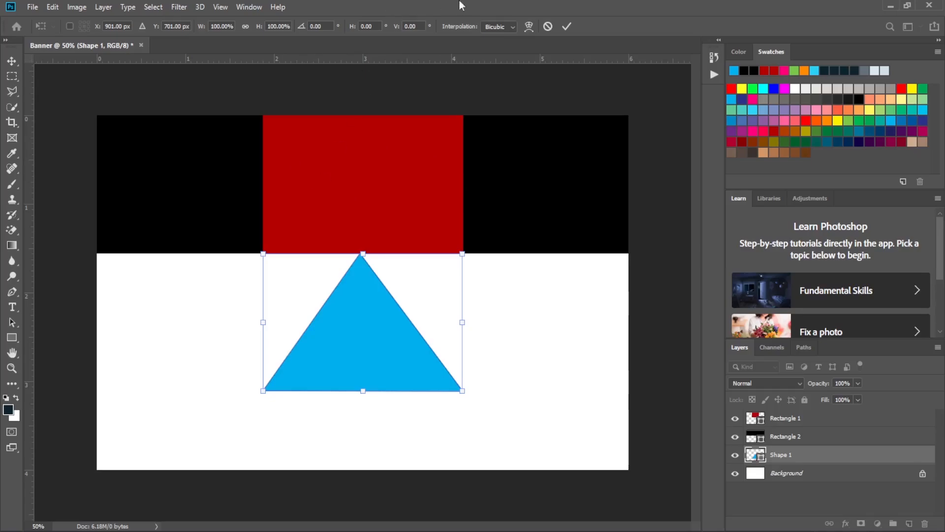
left_click(567, 26)
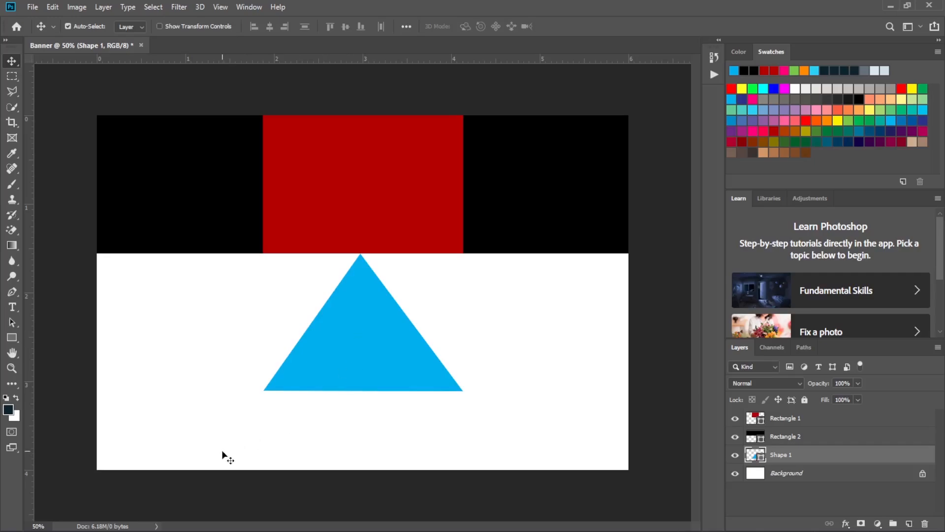
left_click_drag(365, 319, 529, 402)
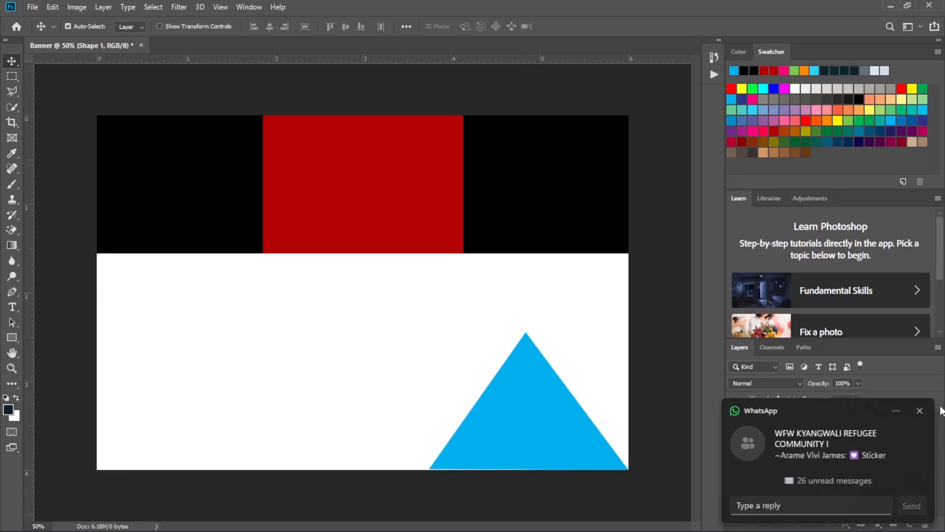
left_click(919, 412)
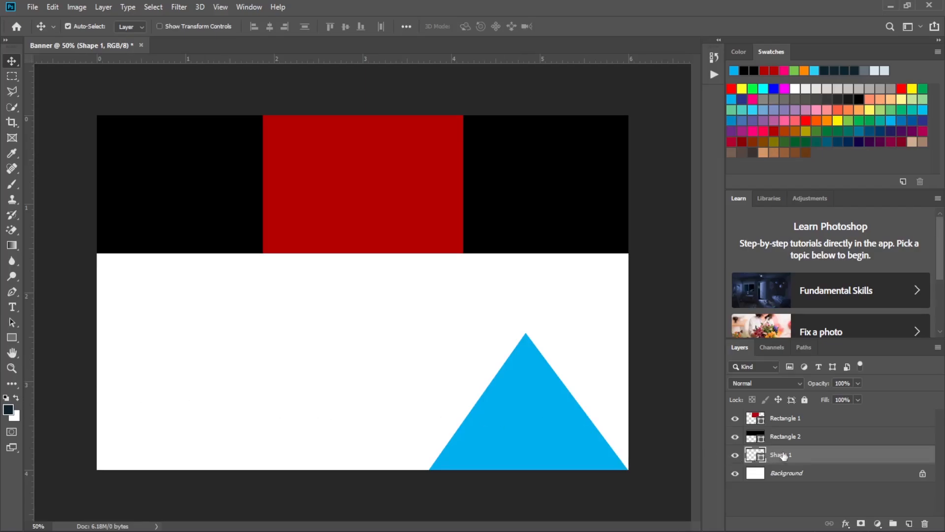
- Duplicate the Shape 1 layer within the Banner document under the name Shape 2
right_click(805, 453)
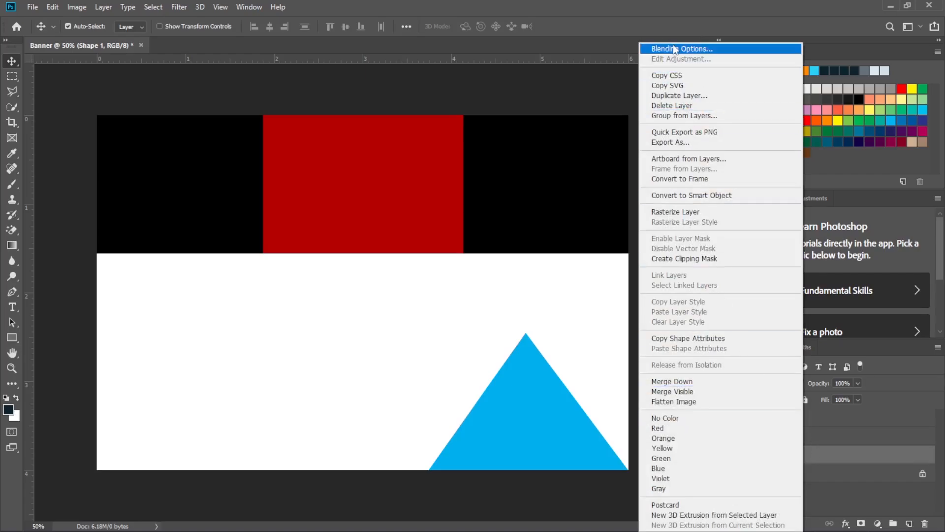
left_click(680, 96)
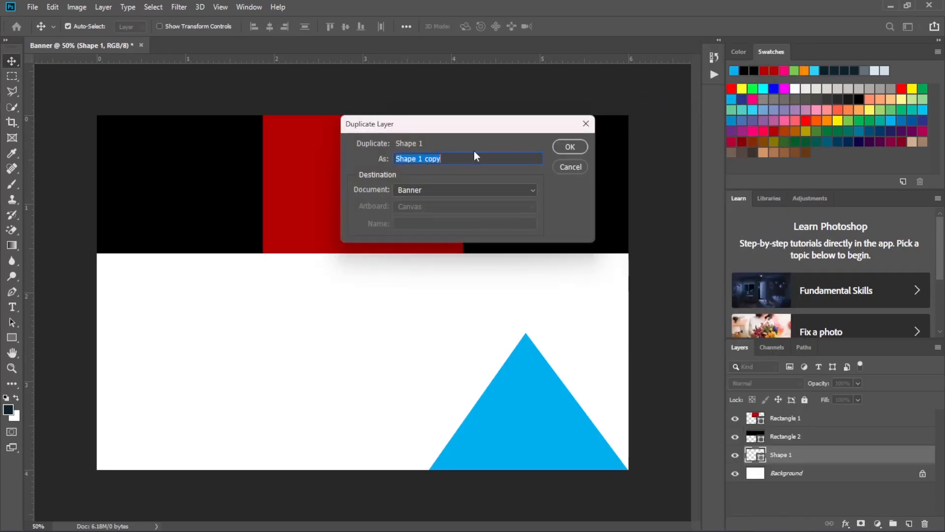
left_click(444, 156)
key("BackSpace")
key("BackSpace")
key("BackSpace")
key("BackSpace")
key("BackSpace")
key("BackSpace")
type("2")
left_click(570, 147)
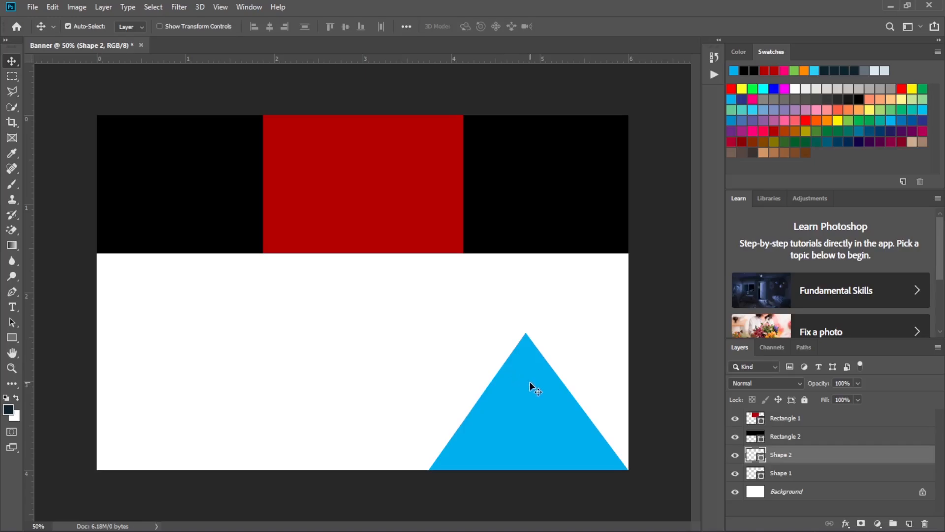
- Move the Shape 2 triangle to the canvas's lower-left corner, nudging it flush with the edges
left_click_drag(526, 384, 200, 382)
key("Left")
key("Left")
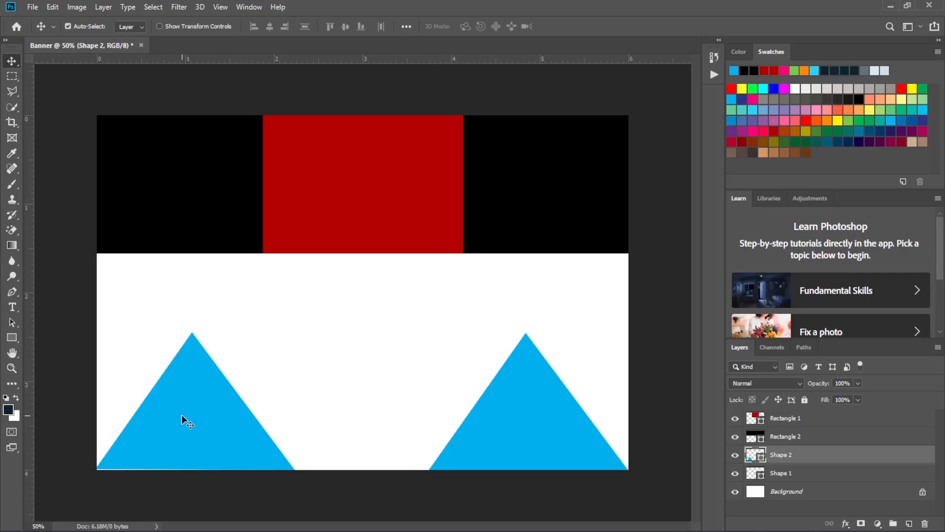
key("Down")
- Change the fill colour of the Shape 2 triangle to yellow, ffff00
double_click(752, 458)
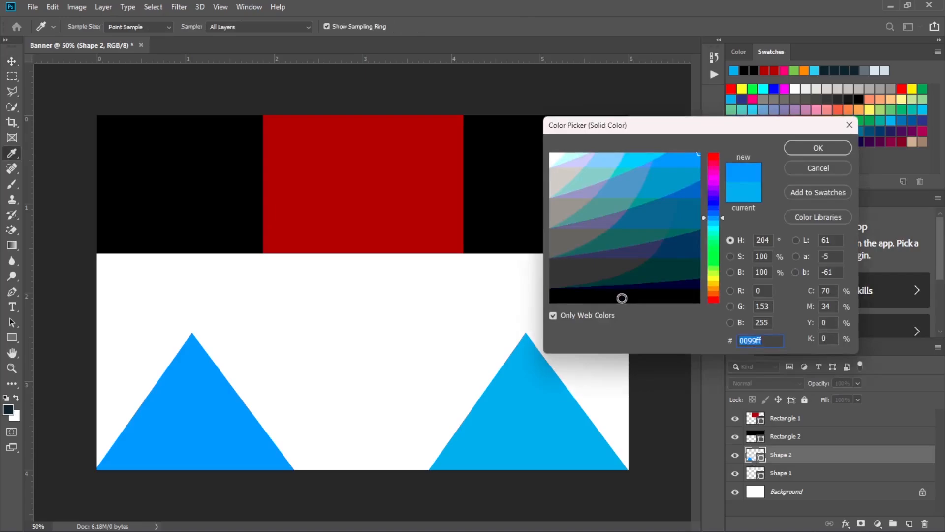
left_click(717, 280)
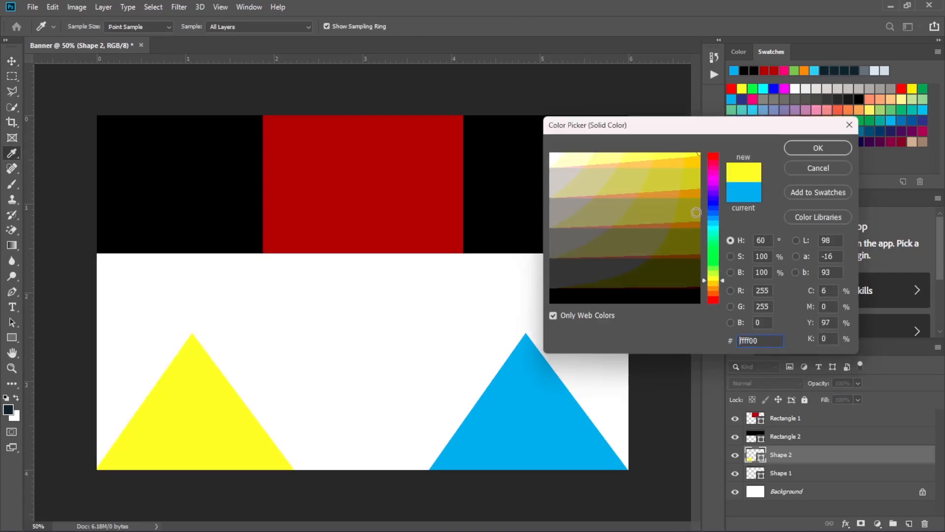
left_click(827, 145)
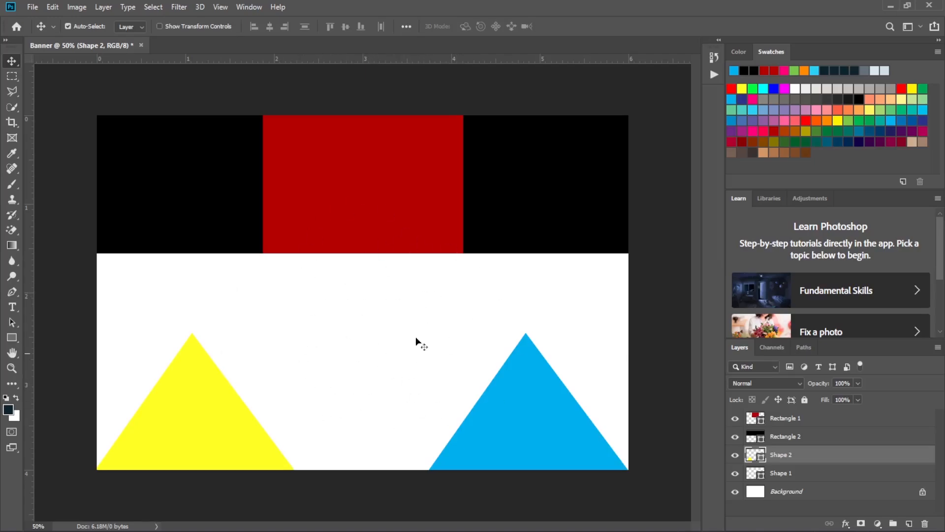
- Draw a circle about 472 × 470 px on the white area between the two triangles with the Ellipse Tool
left_click(9, 340)
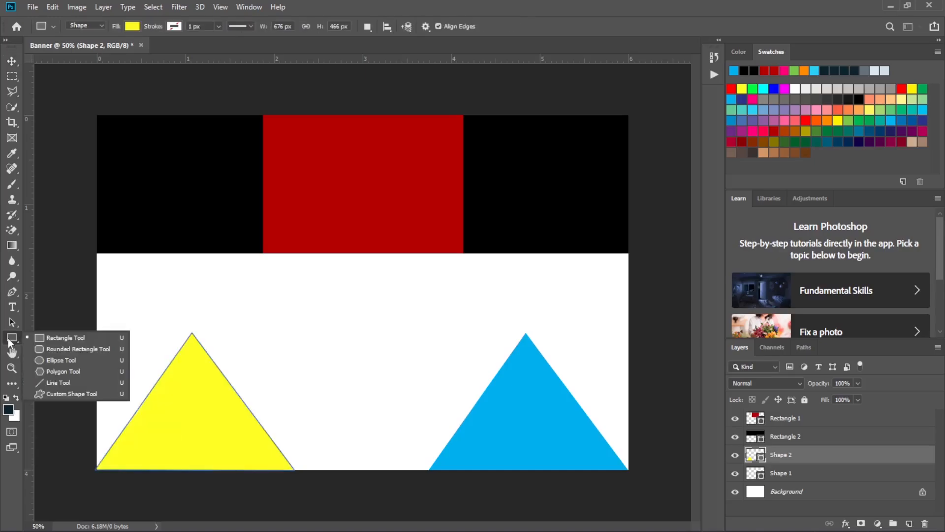
left_click(64, 359)
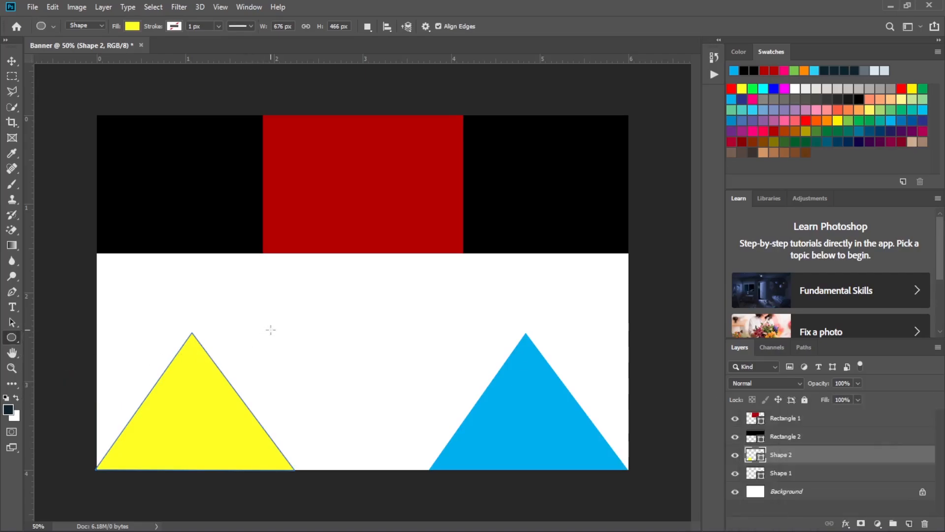
left_click_drag(297, 284, 436, 423)
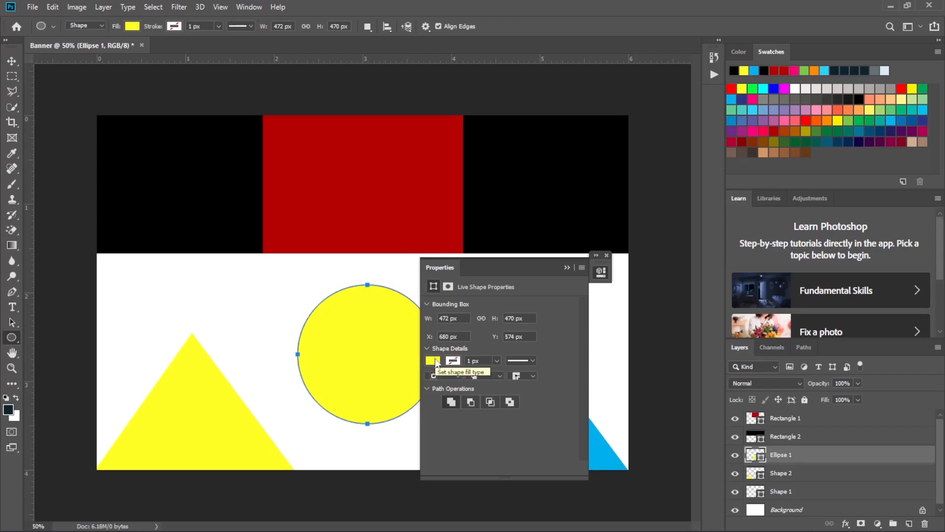
- Change the circle's fill colour to the pinkish-red swatch and collapse its shape properties
left_click(434, 360)
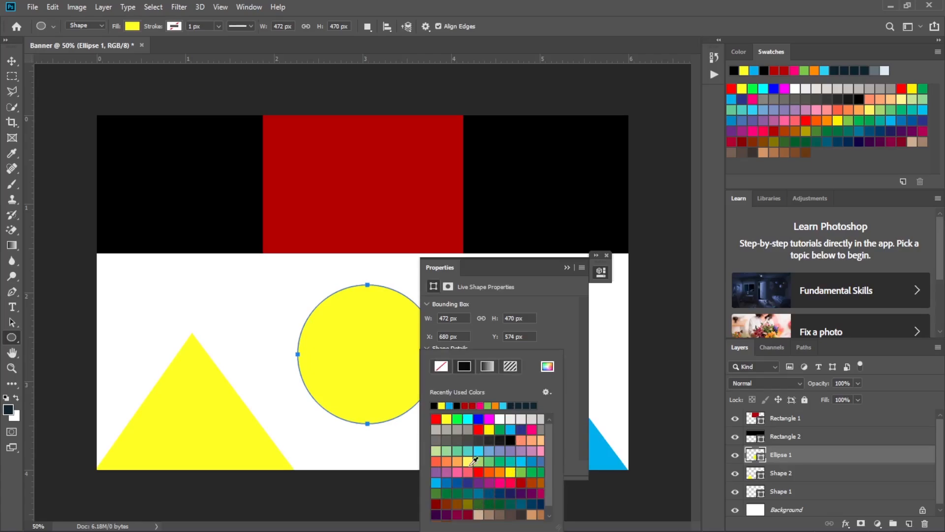
left_click(488, 405)
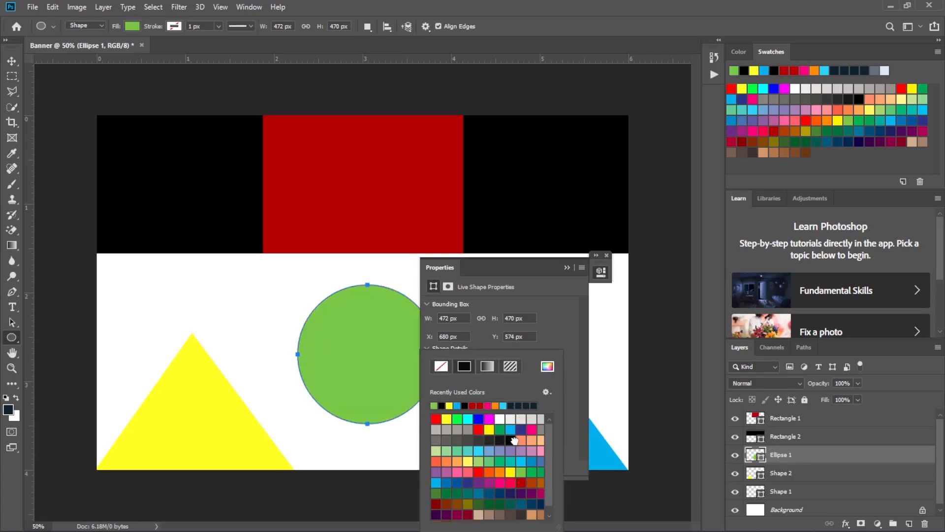
left_click(513, 440)
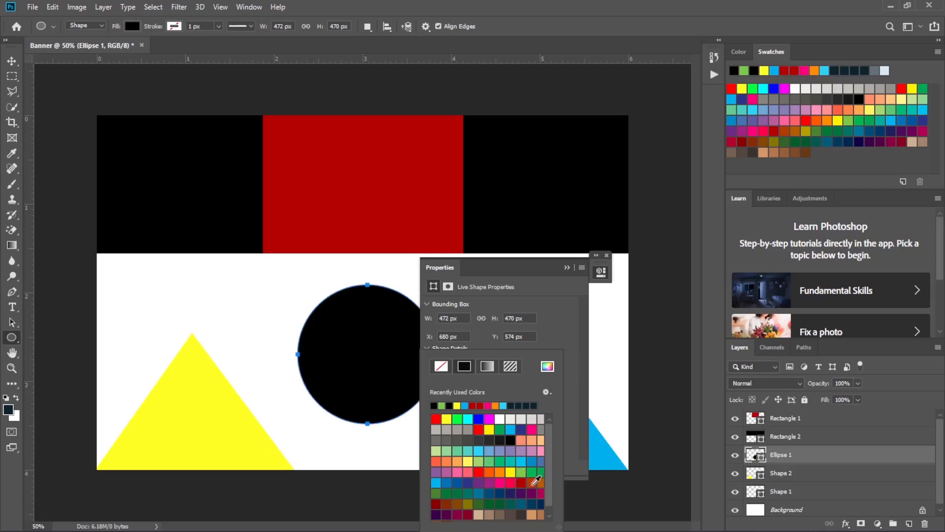
left_click(514, 479)
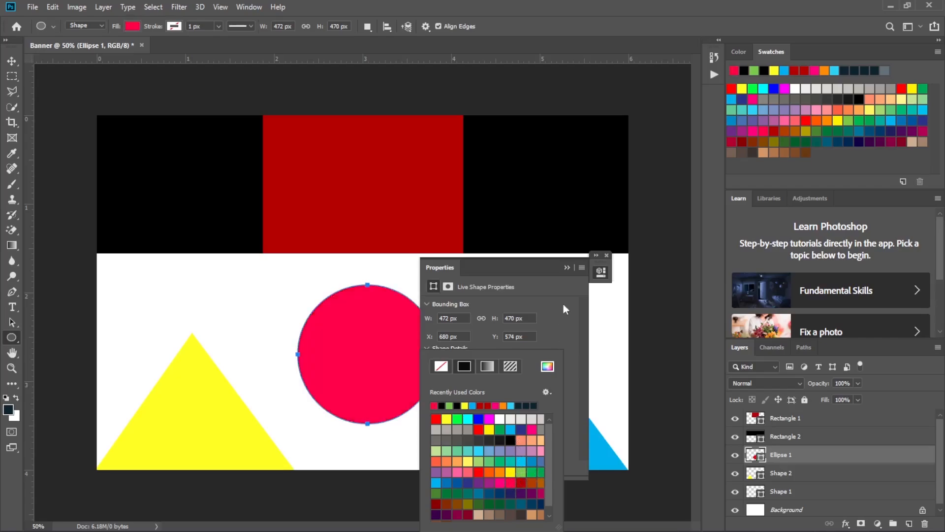
left_click(567, 267)
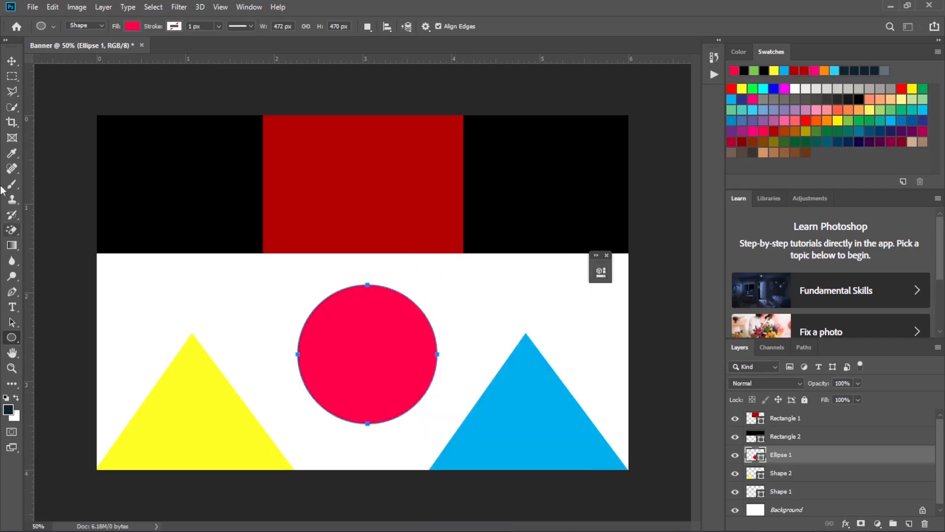
- Move the circle down midway between the triangles and nudge it up to sit on the canvas's lower edge
left_click(12, 61)
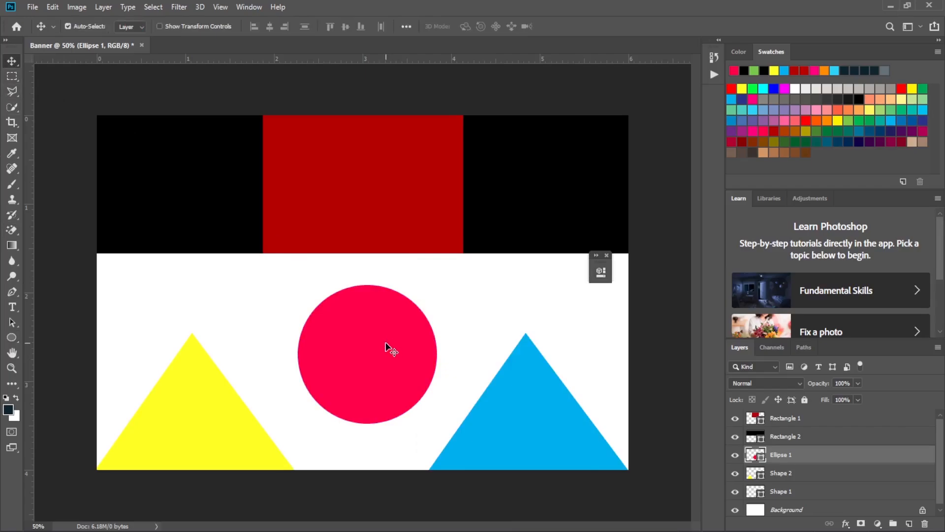
left_click_drag(385, 344, 382, 391)
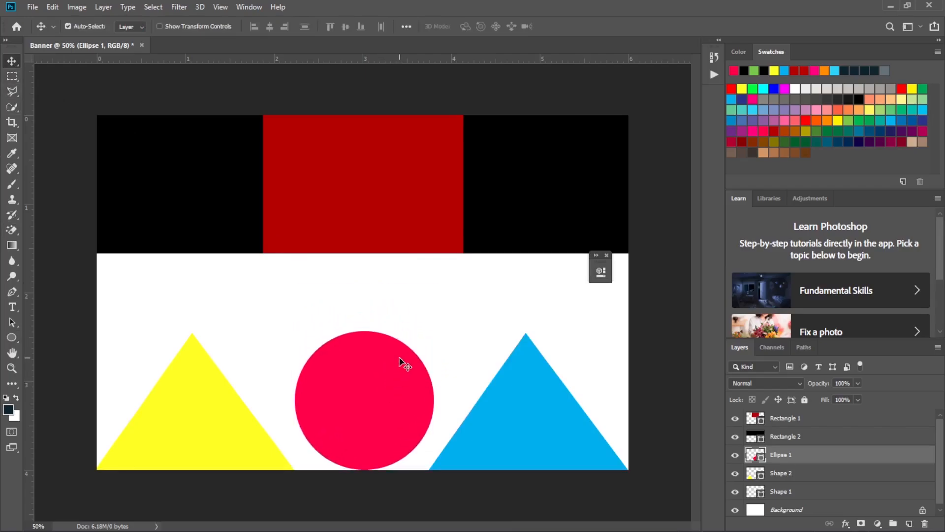
left_click_drag(380, 375, 374, 374)
key("Up")
key("Up")
key("Up")
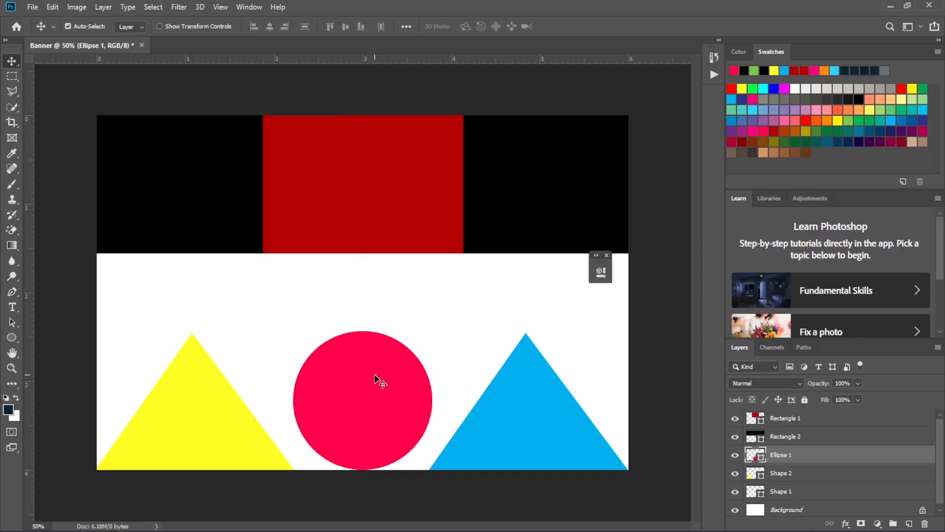
key("Up")
key("Up")
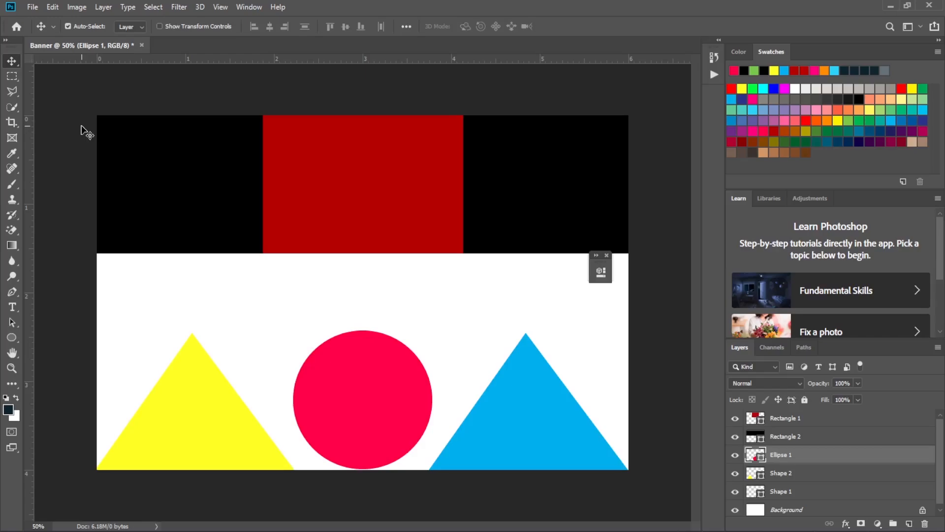
- Add a text area inside the circle shape and replace its placeholder text with "circle"
left_click(14, 306)
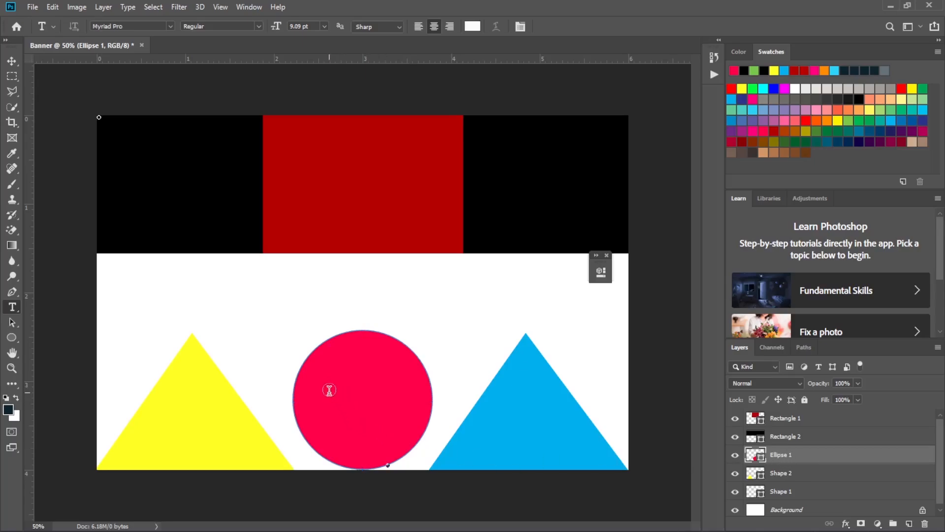
left_click(368, 392)
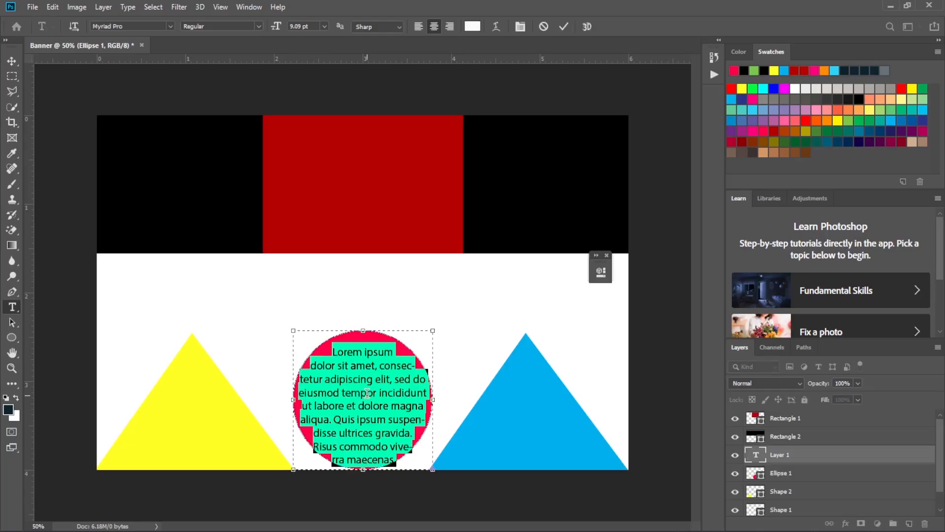
key("BackSpace")
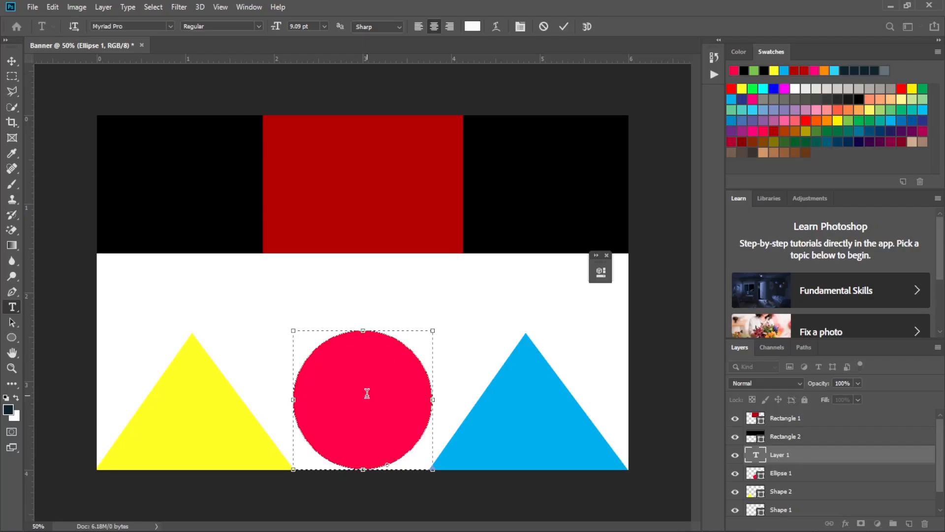
type("circle")
left_click_drag(370, 350, 342, 351)
left_click(142, 26)
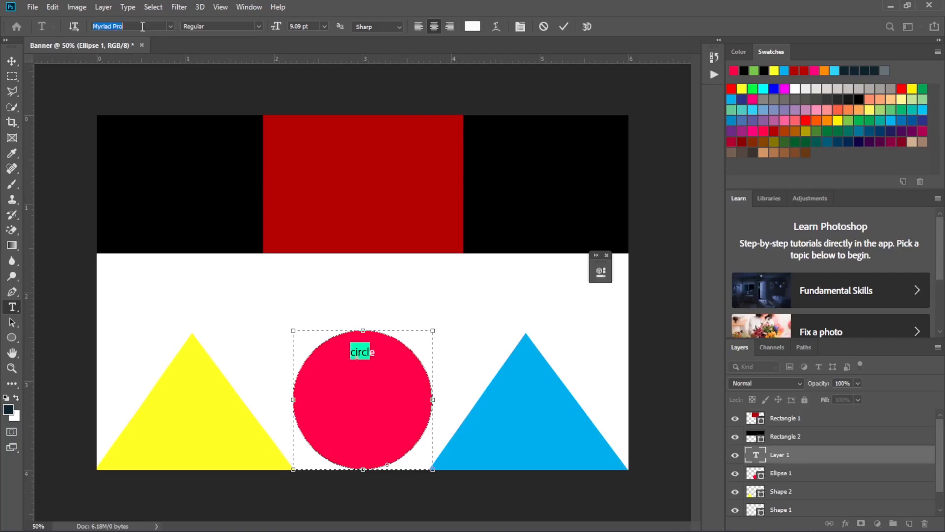
left_click(325, 24)
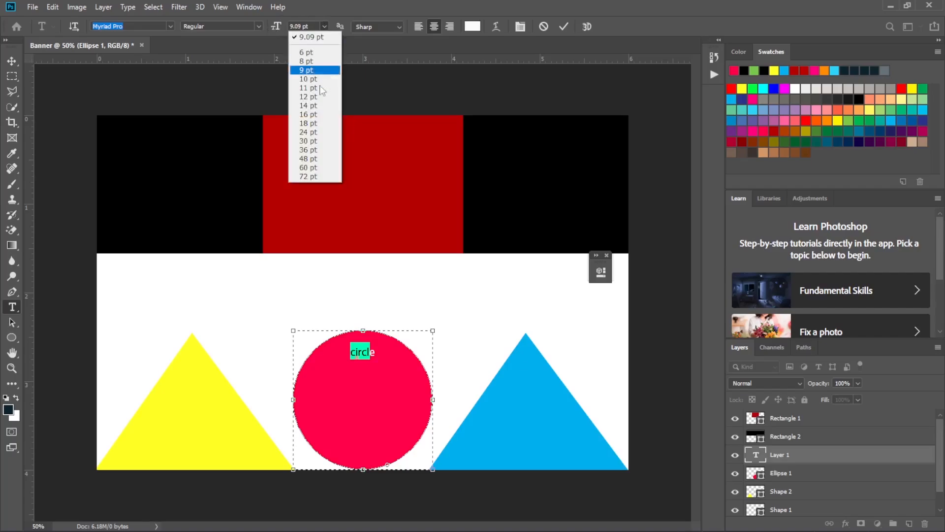
left_click(323, 133)
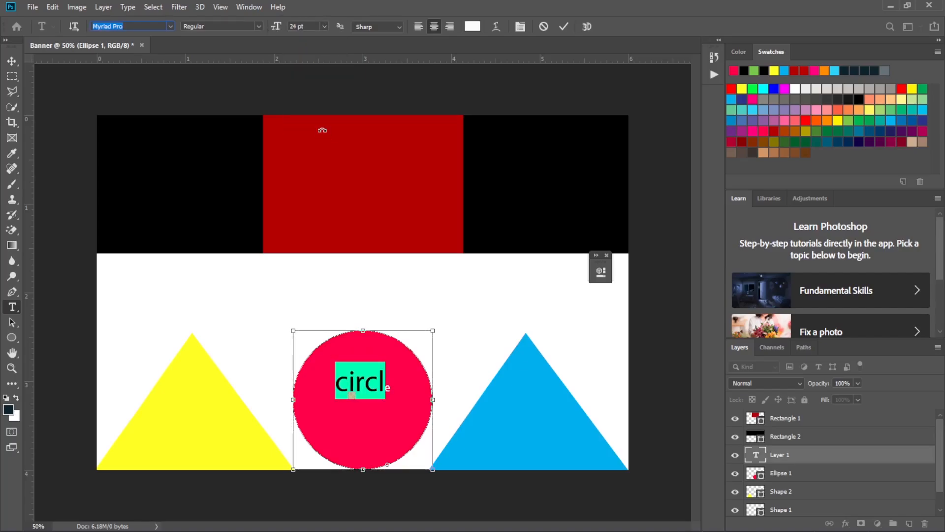
key("ctrl+z")
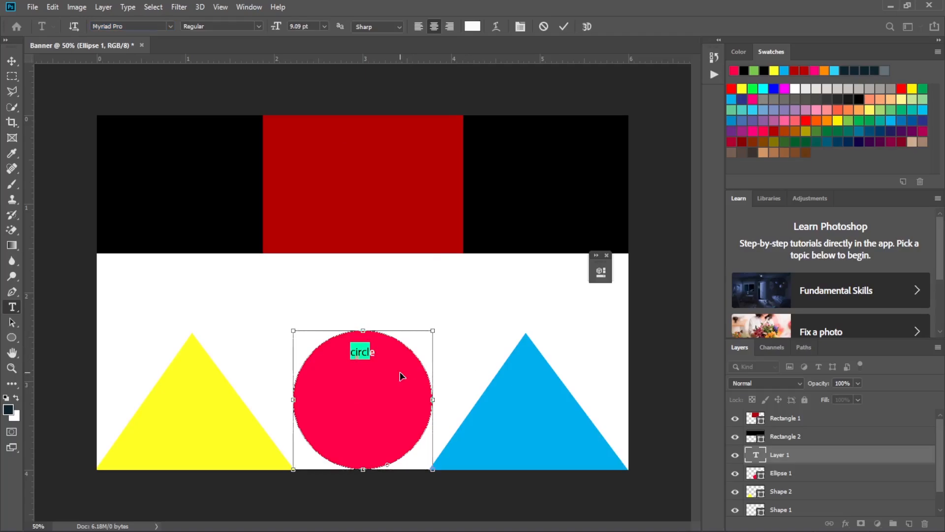
- Set the font size of the whole word "circle" to 24 pt and commit the text
left_click(325, 27)
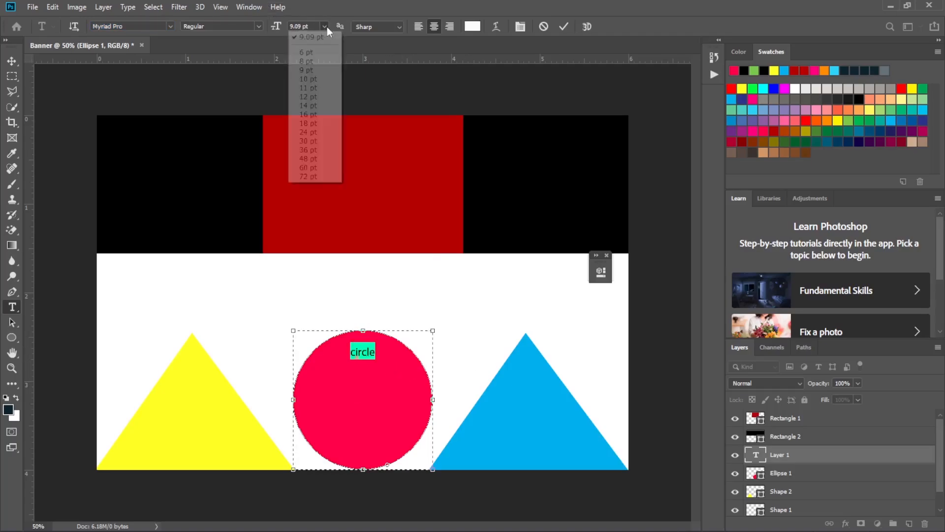
left_click(318, 133)
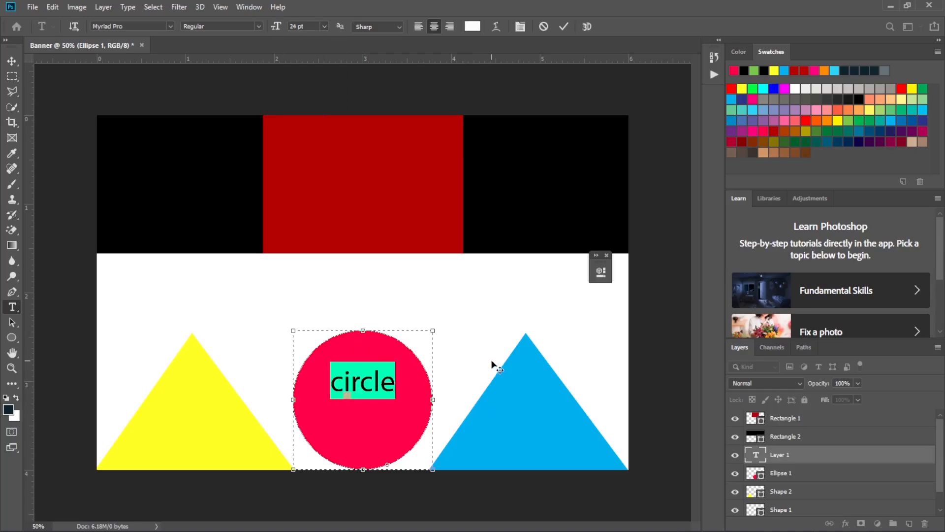
left_click(567, 24)
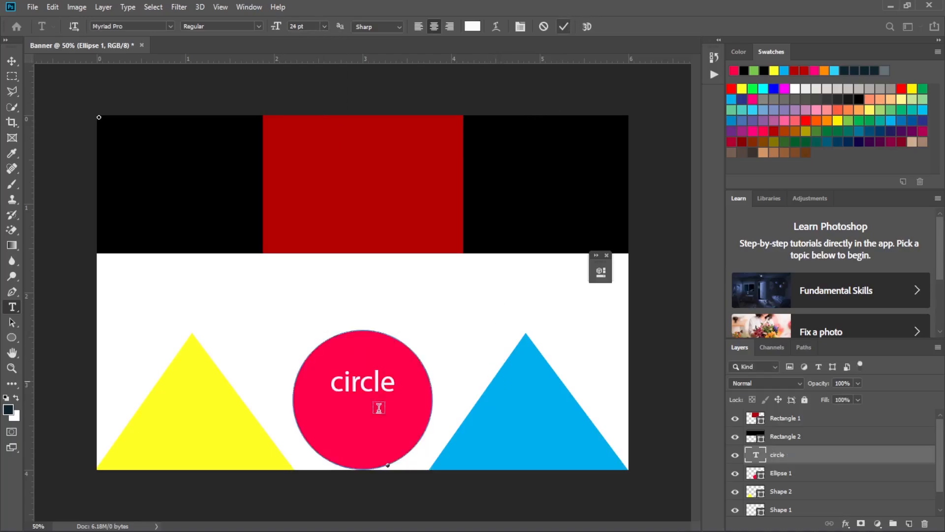
- Move the "circle" text down to the centre of the pinkish-red circle, fine-tuning its position with Free Transform
left_click(12, 61)
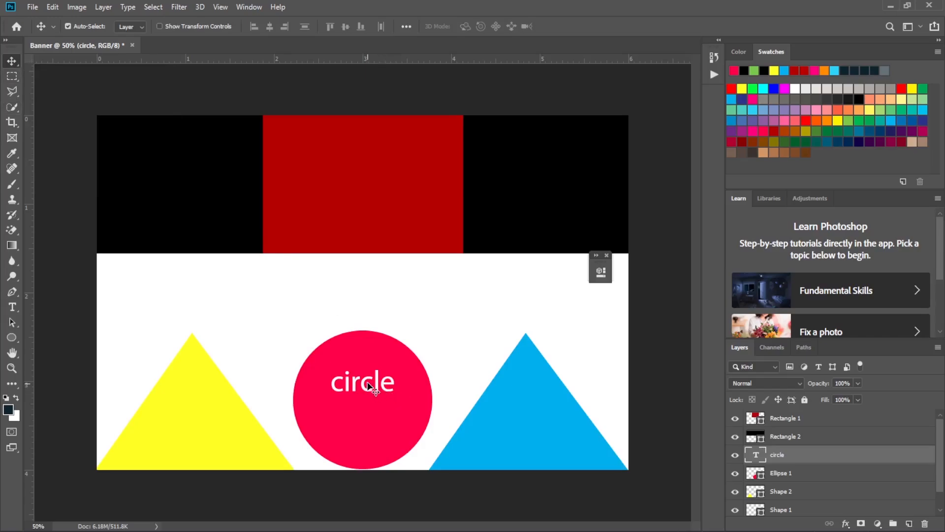
left_click_drag(367, 383, 368, 404)
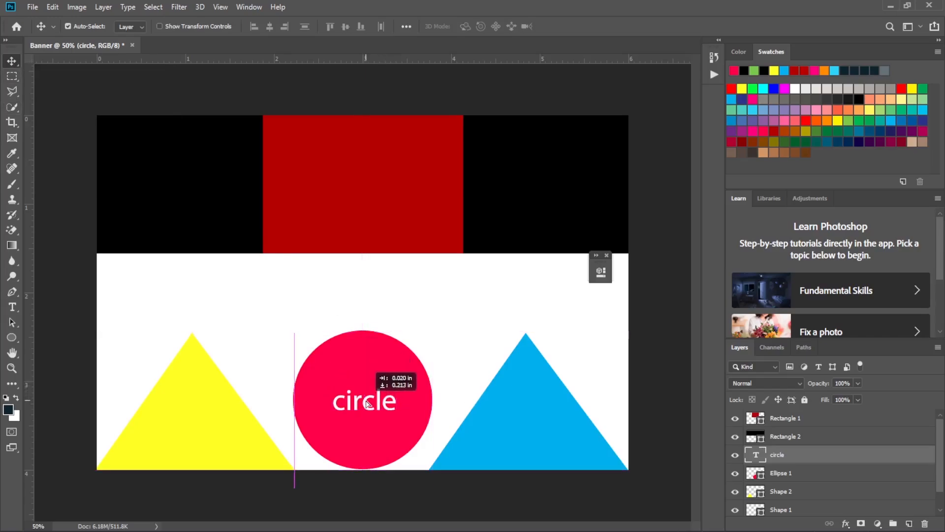
left_click_drag(366, 403, 367, 402)
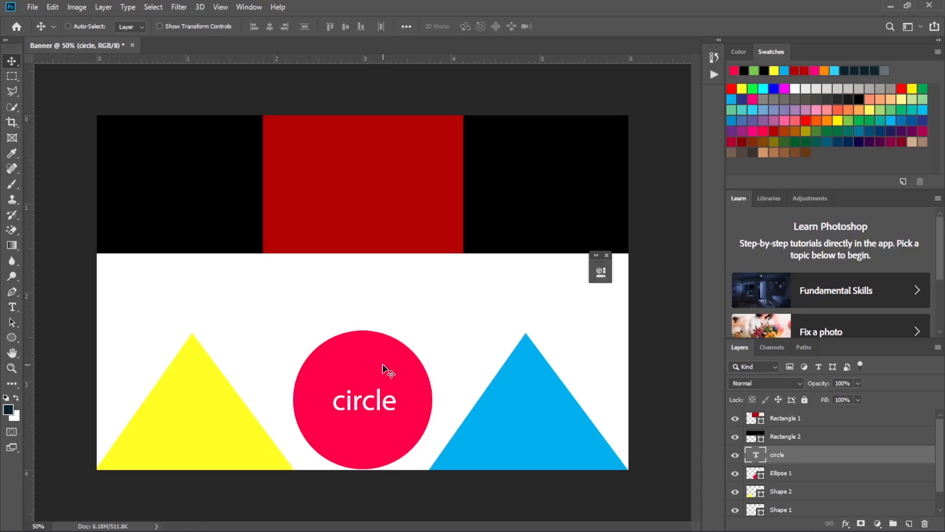
key("ctrl+t")
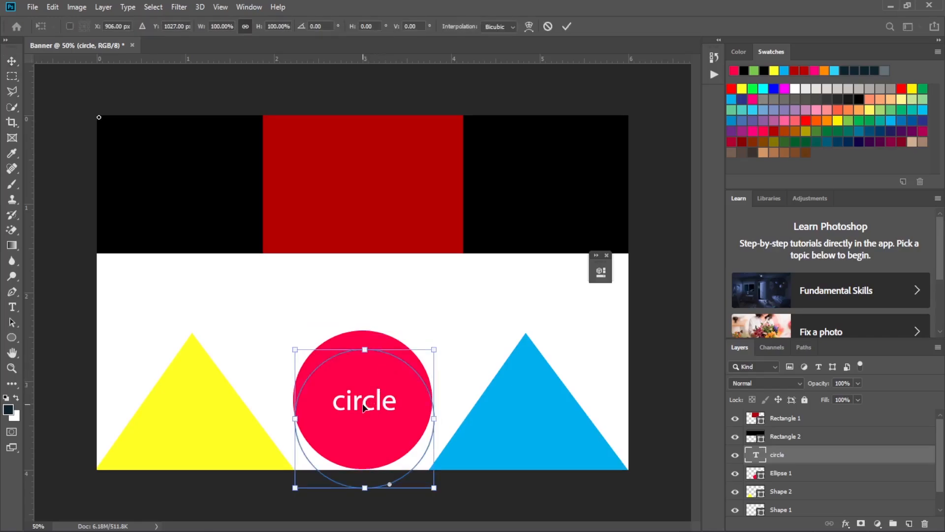
left_click_drag(371, 402, 368, 403)
left_click(567, 24)
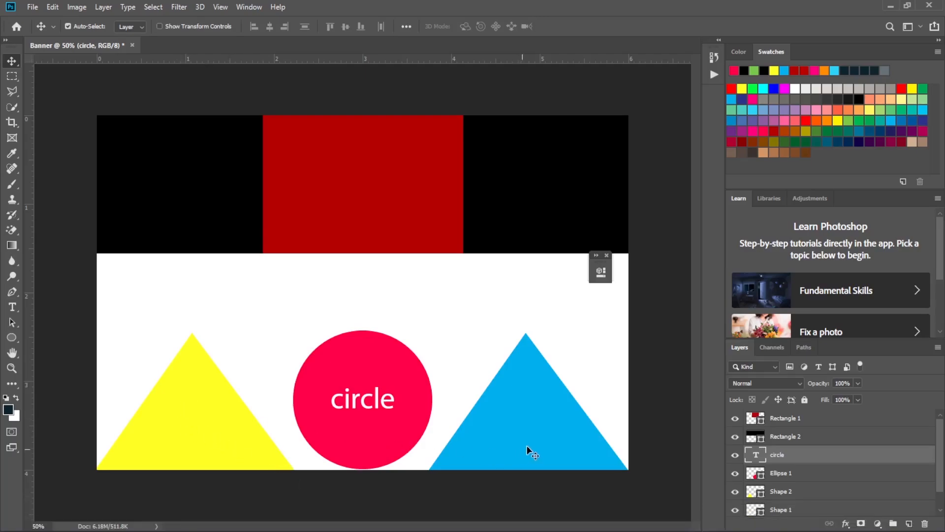
- Create a text area inside the blue triangle on the Shape 1 layer and clear its placeholder text
left_click(16, 304)
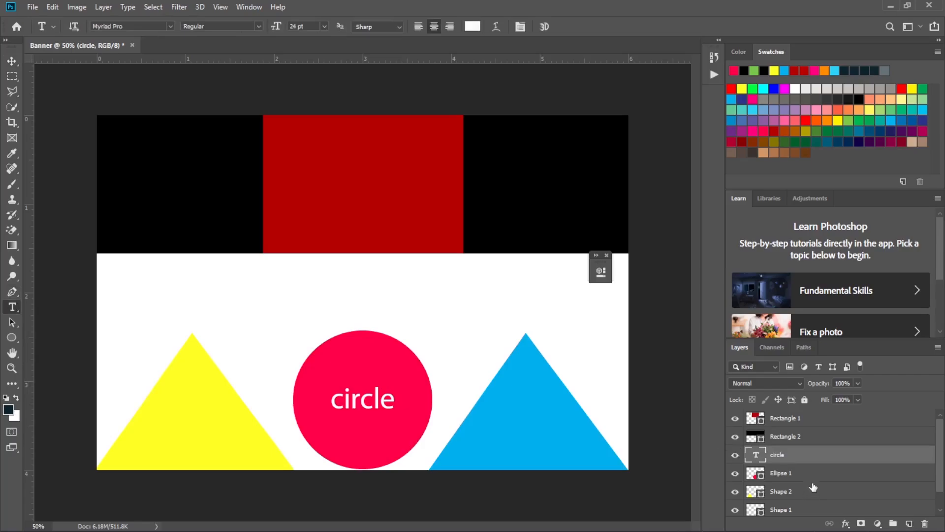
scroll(802, 436, "down", 1)
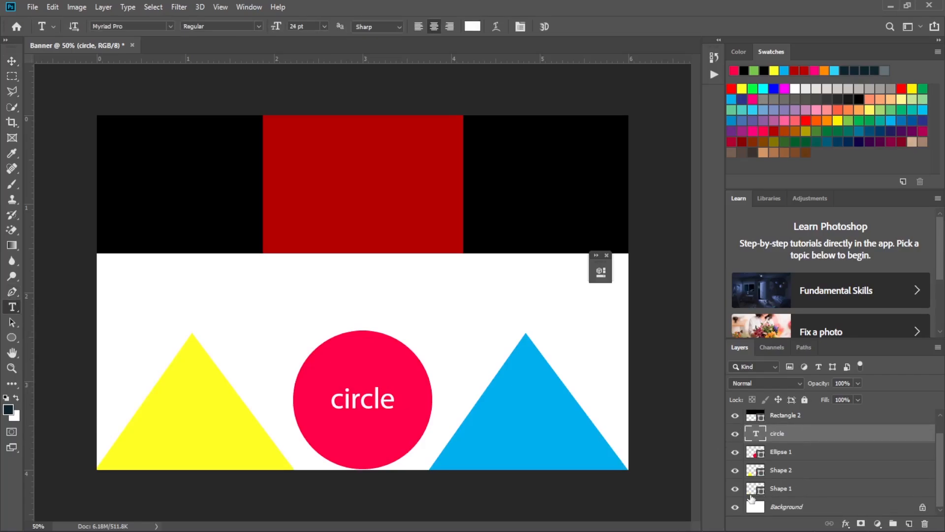
left_click(735, 488)
left_click(735, 488)
left_click(746, 490)
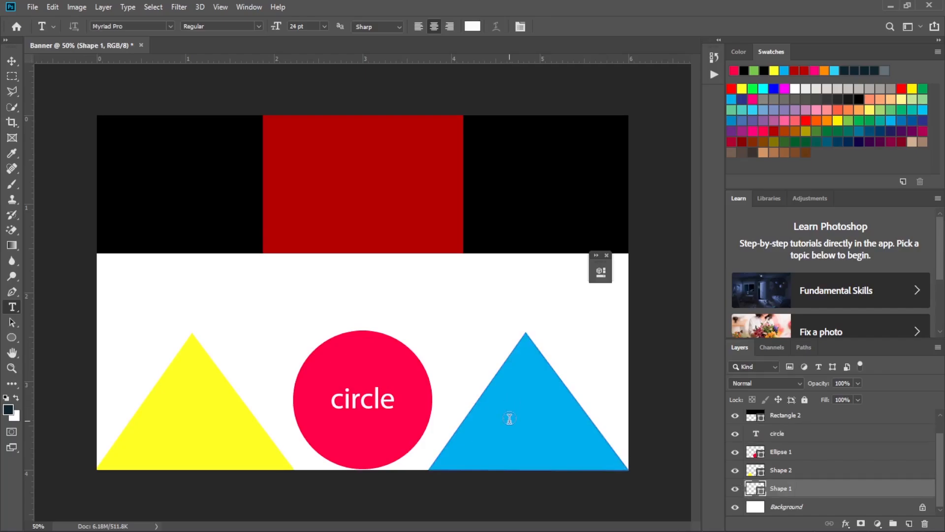
left_click(527, 420)
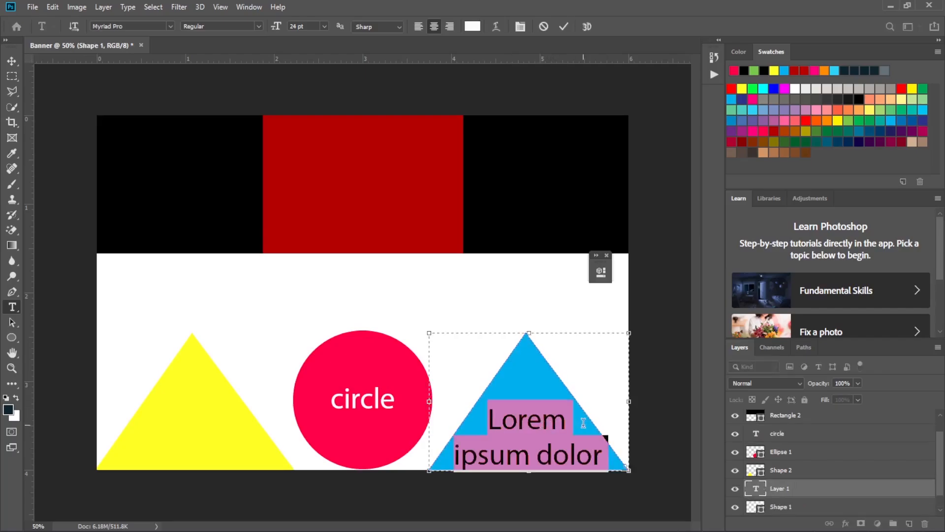
key("Delete")
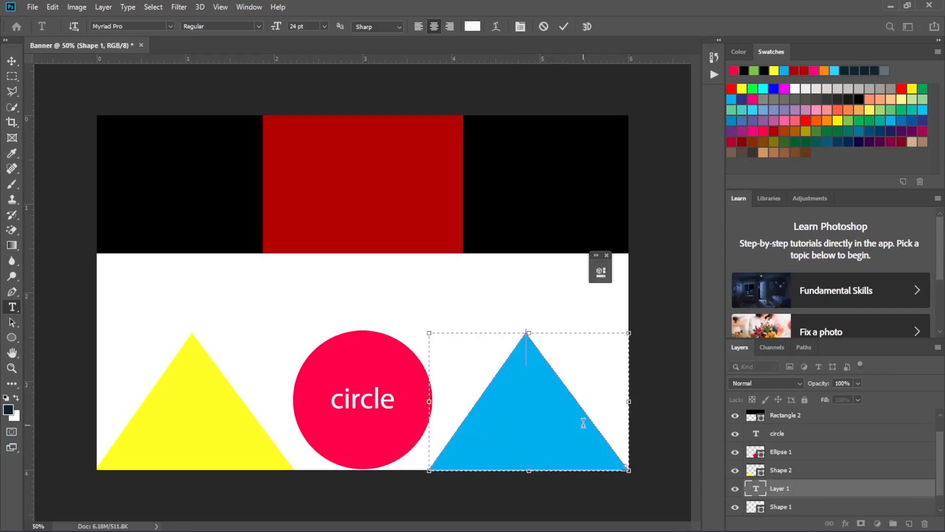
- Enter "Triangle" as the text inside the blue triangle and commit it
type("Triang")
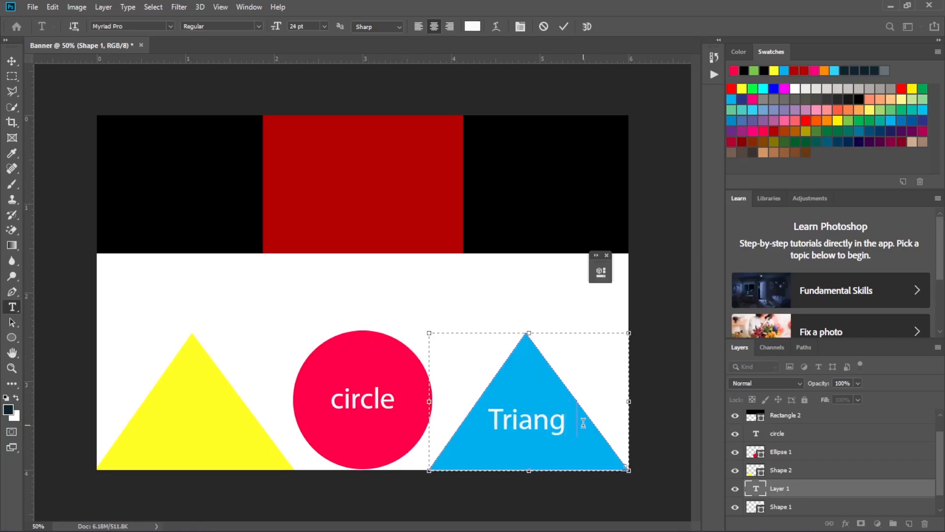
type("le")
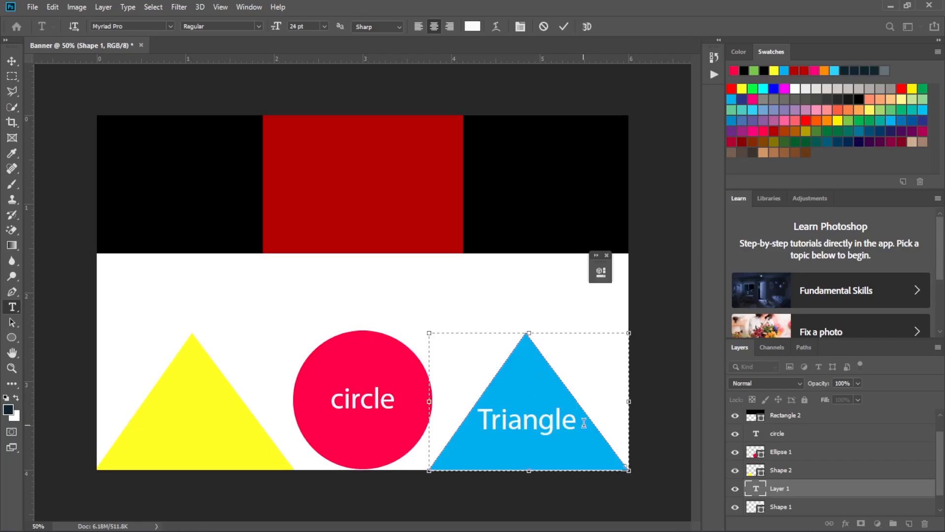
left_click(567, 28)
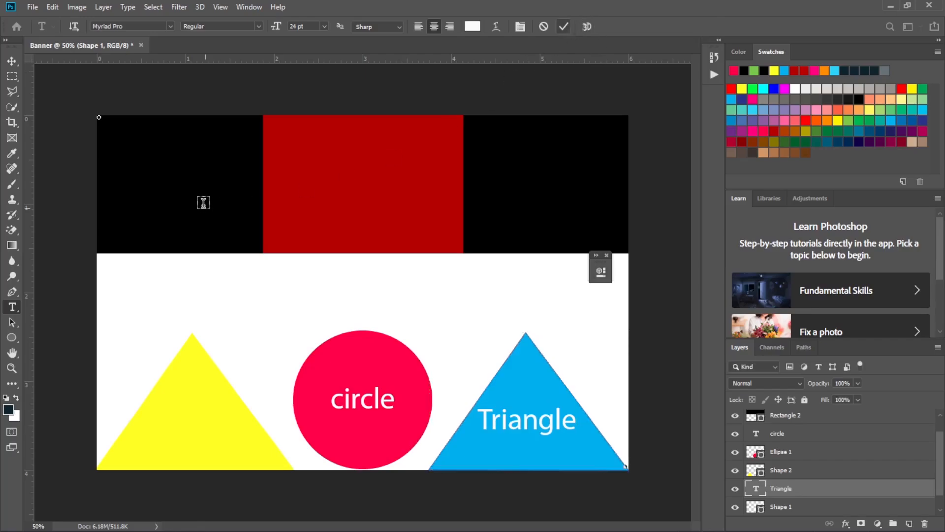
- Move the "Triangle" text slightly lower inside the blue triangle and close the floating panel over the canvas
left_click(16, 60)
left_click_drag(535, 418, 537, 426)
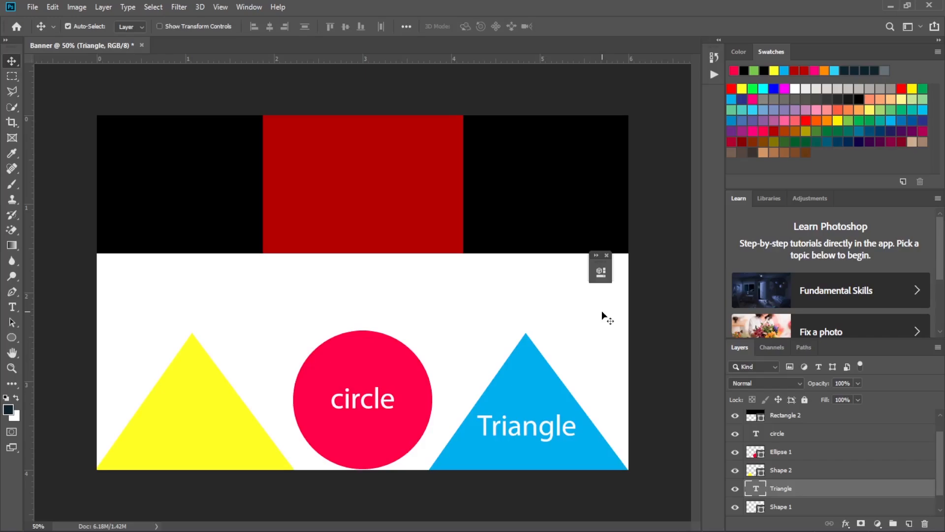
left_click(606, 255)
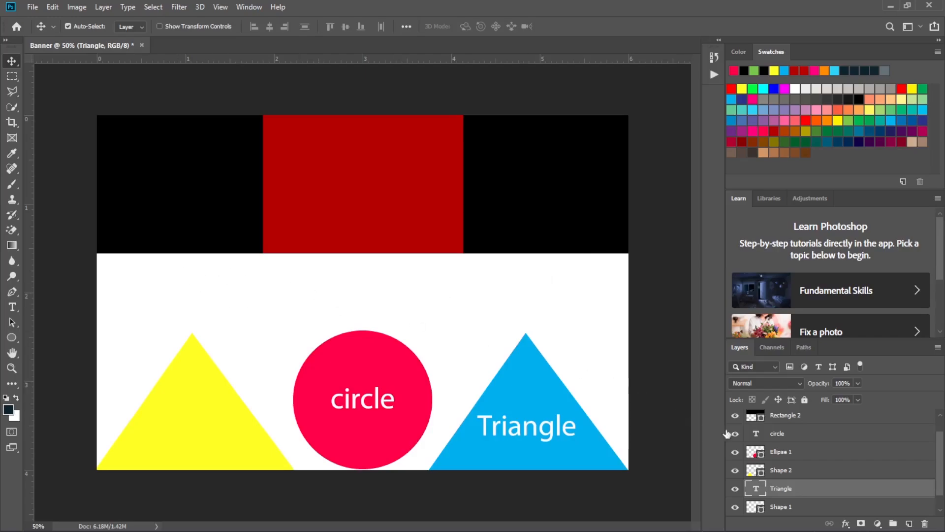
- Start a text object above the yellow triangle, directly over the Background layer, and clear its contents
scroll(851, 427, "down", 1)
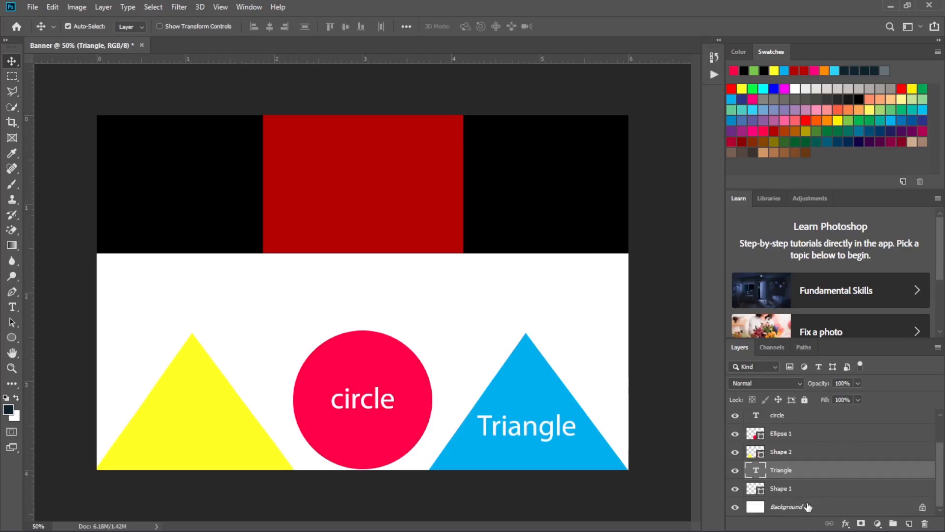
left_click(840, 511)
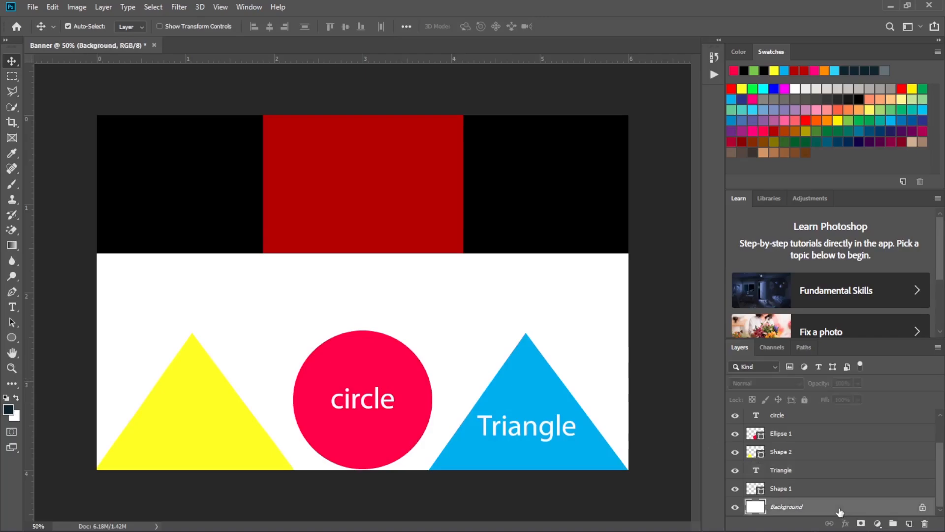
left_click(12, 307)
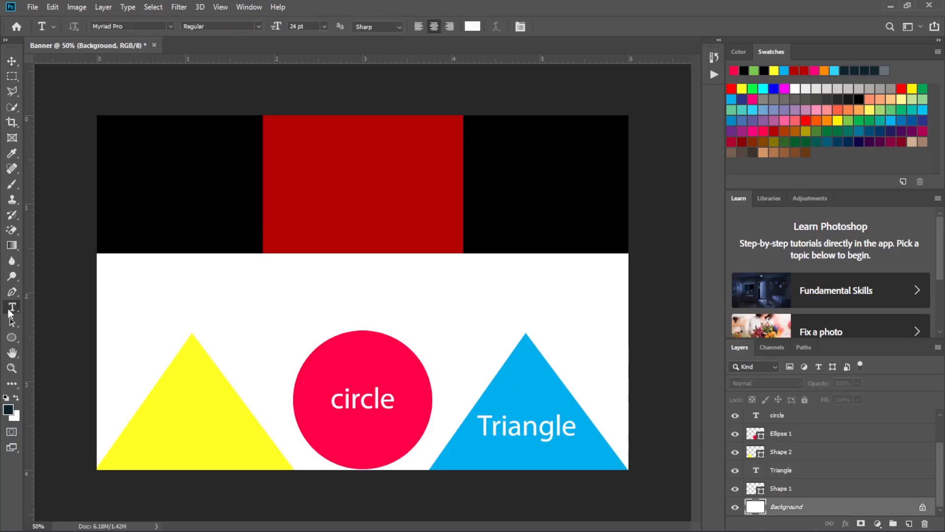
left_click(144, 280)
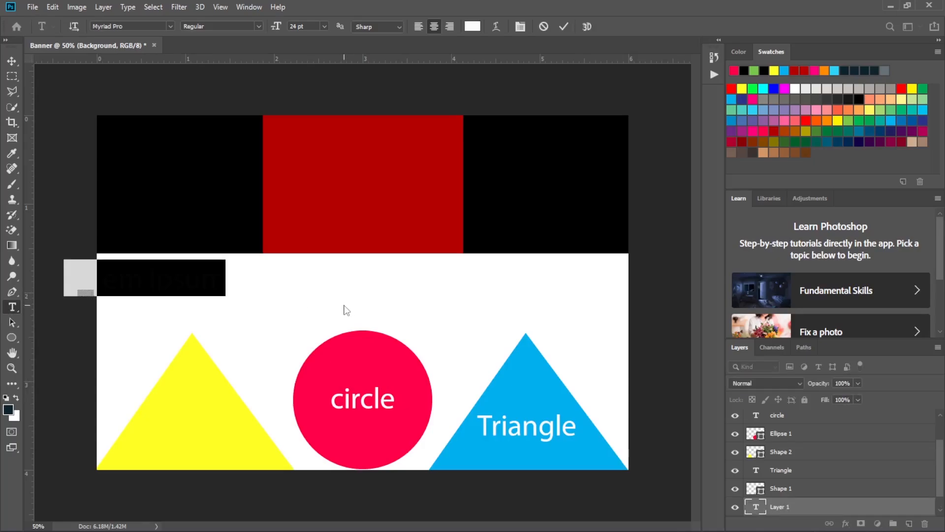
type("yutyr")
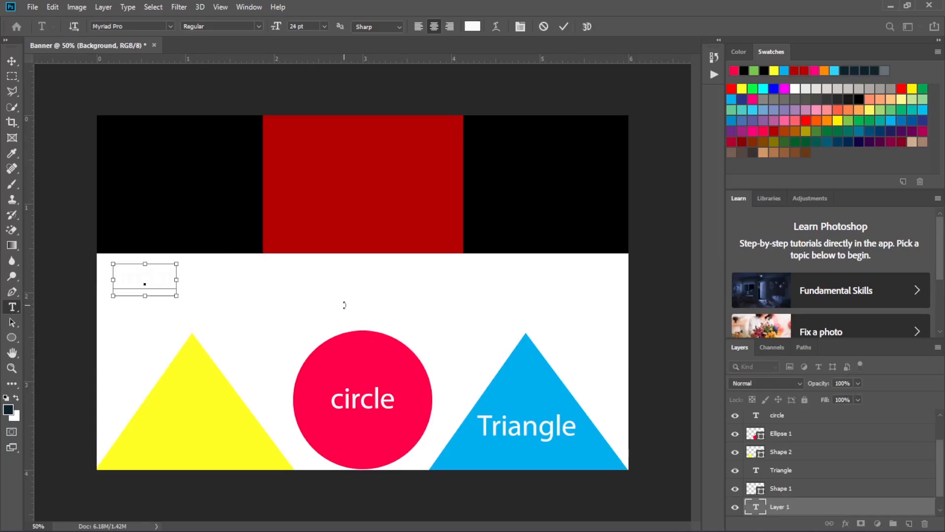
key("ctrl+a")
key("BackSpace")
- Enter "YUFAT COMPUTER TRAINING CENTER" as the heading text and commit it
type("yuhgdgs CON")
key("BackSpace")
type("MPU")
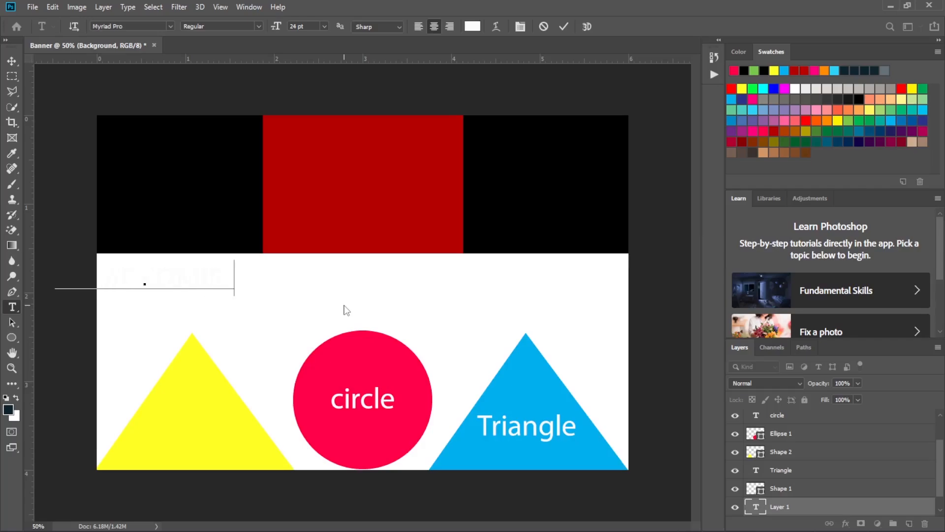
type("TER TRAINING CENTER")
left_click(565, 27)
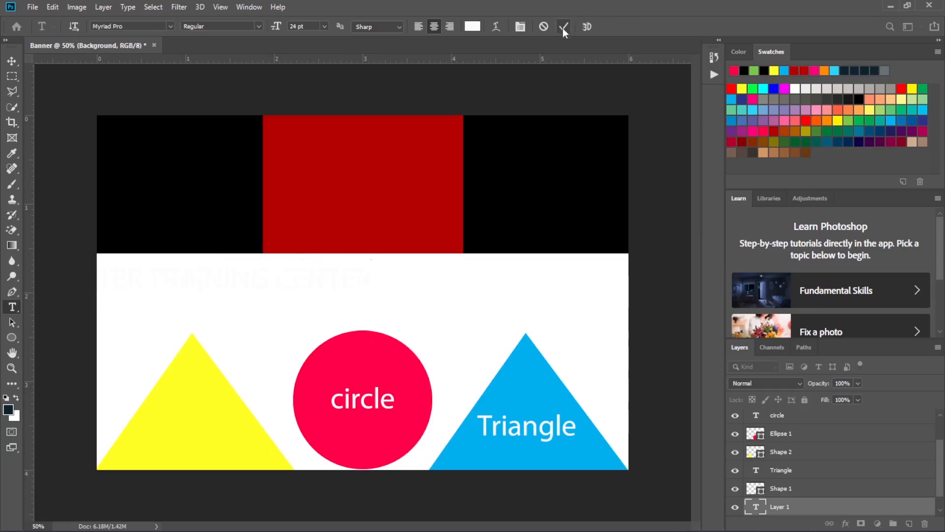
- Set the whole heading's text colour to black (000000) and move it to the middle of the white band below the header
left_click(199, 269)
triple_click(201, 276)
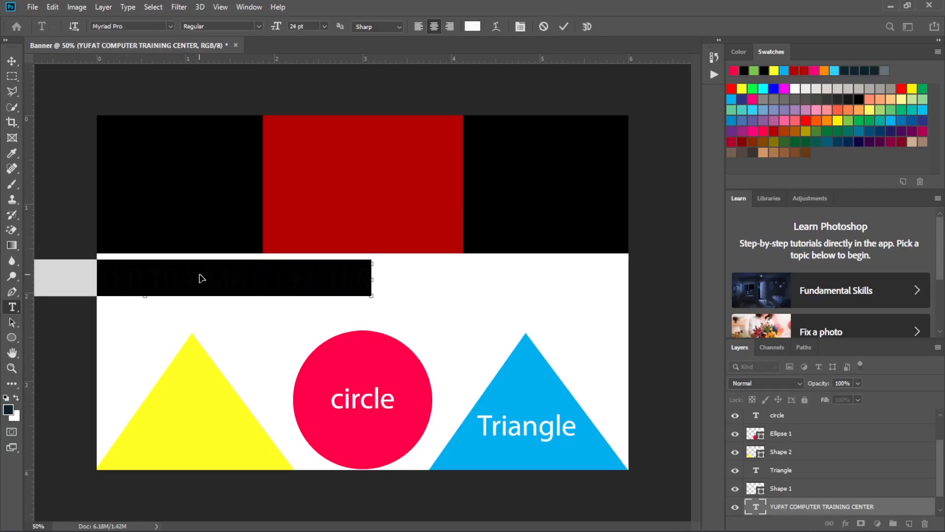
left_click(472, 26)
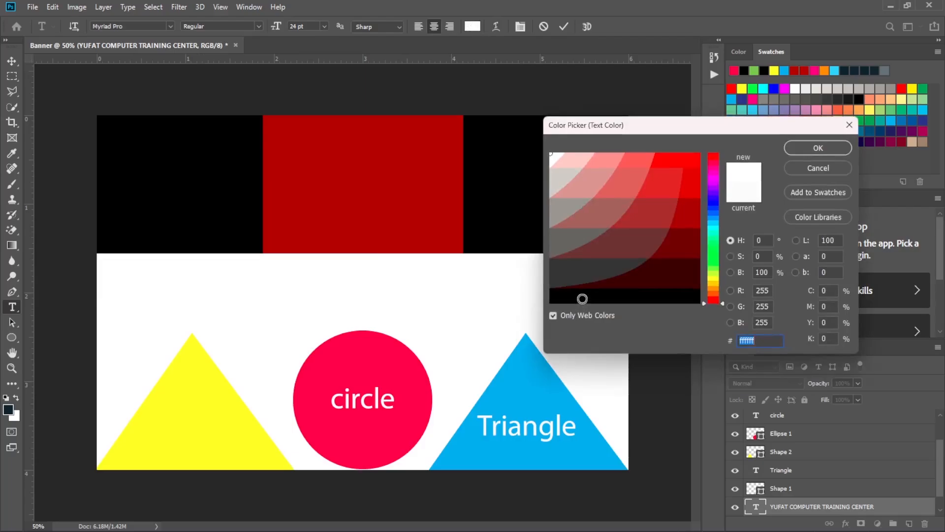
left_click(582, 298)
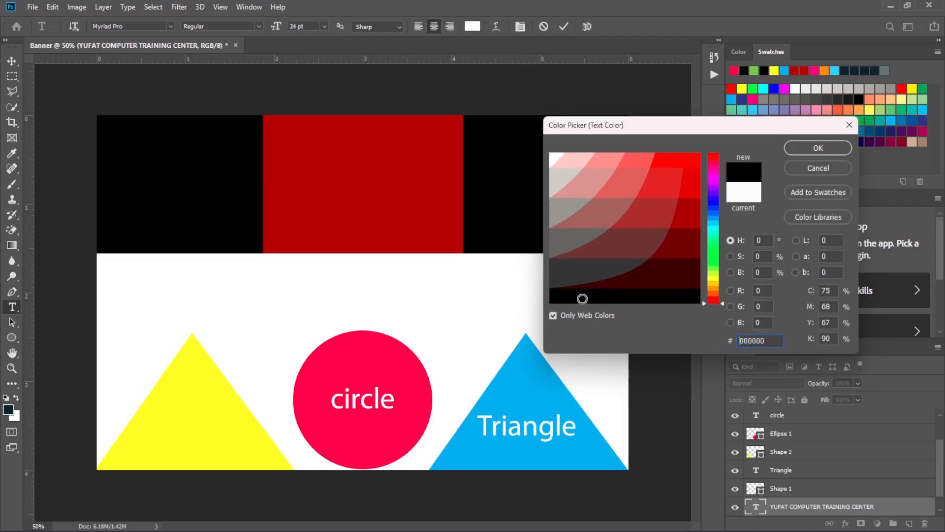
left_click(818, 147)
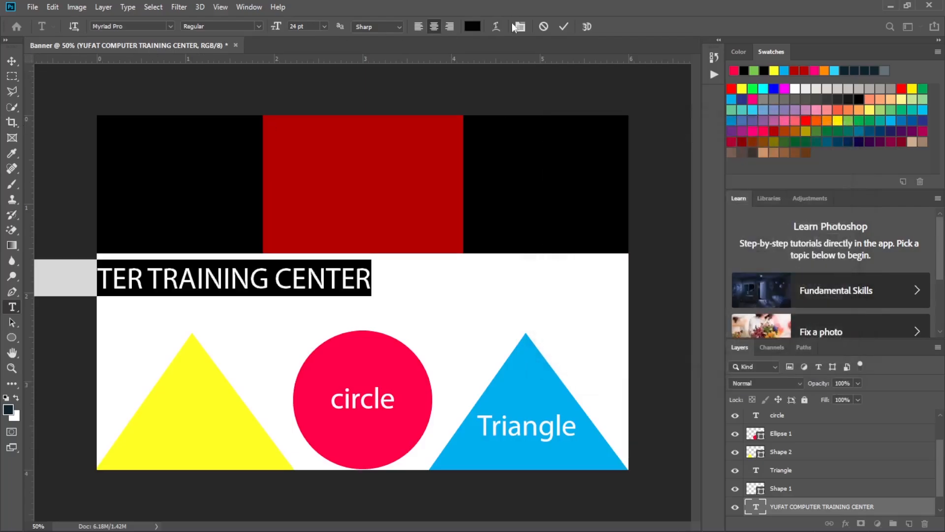
left_click(563, 27)
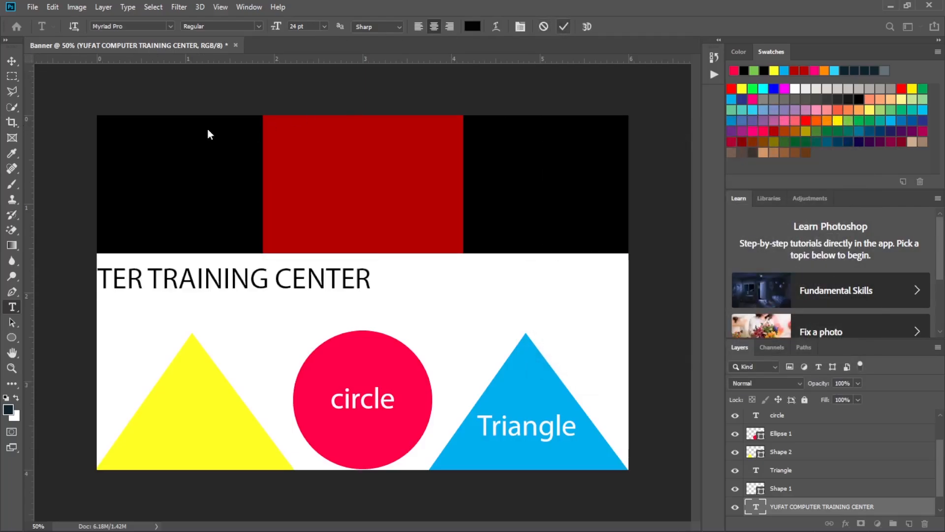
left_click(12, 61)
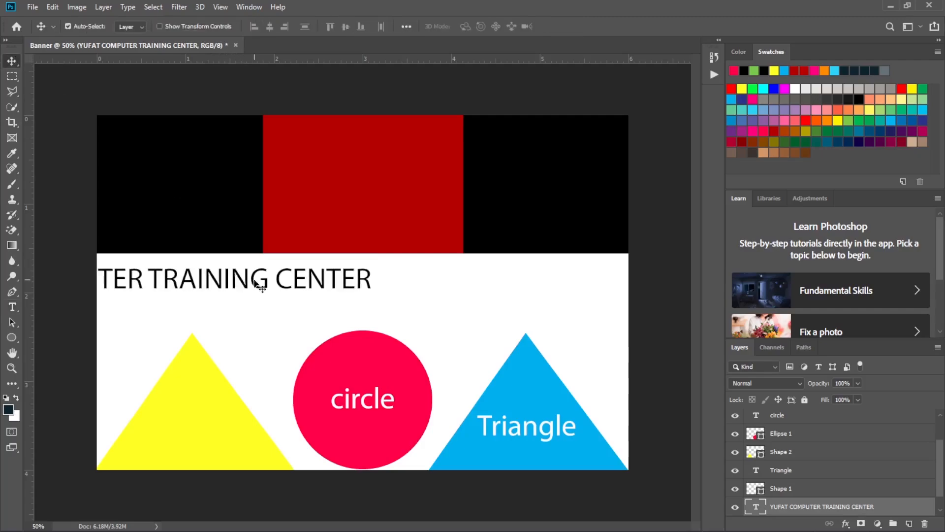
left_click_drag(255, 289, 465, 286)
- Set the font style of the entire "YUFAT COMPUTER TRAINING CENTER" heading to Bold Italic and commit the text
key("t")
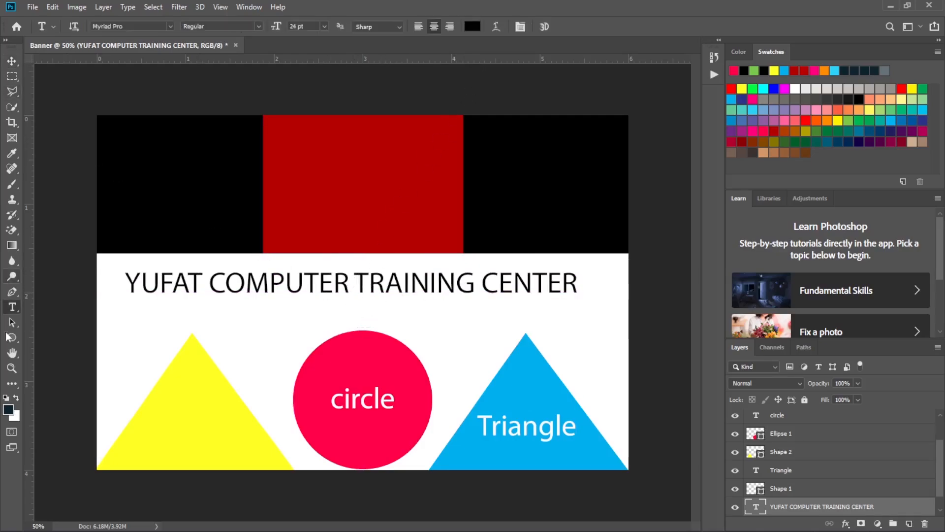
left_click(355, 280)
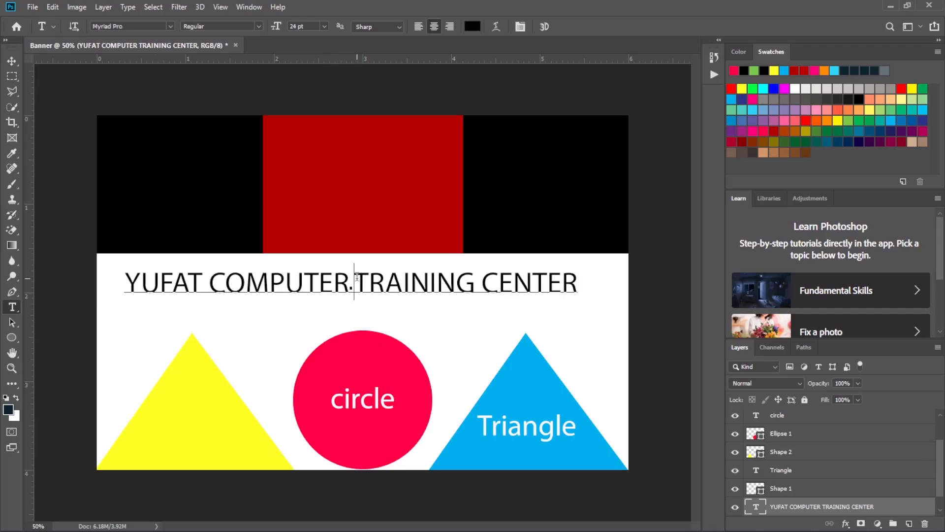
key("ctrl+a")
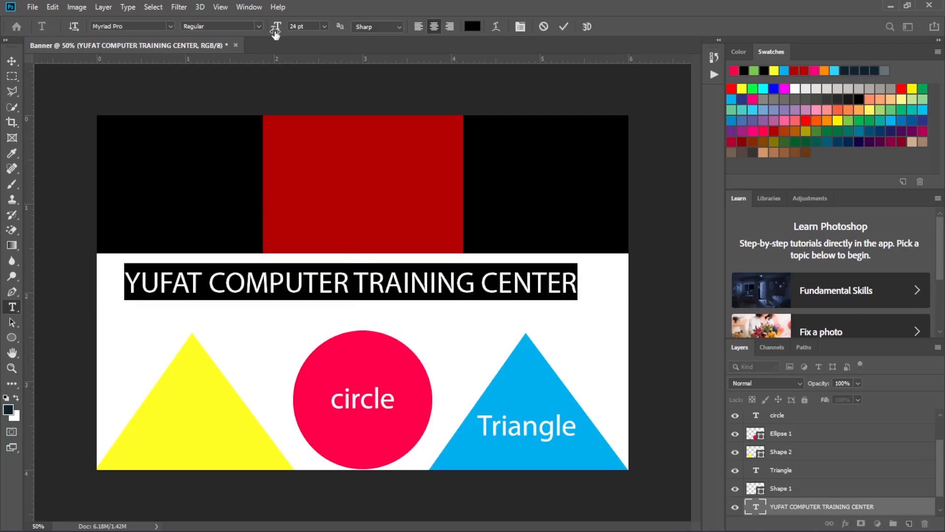
left_click(259, 26)
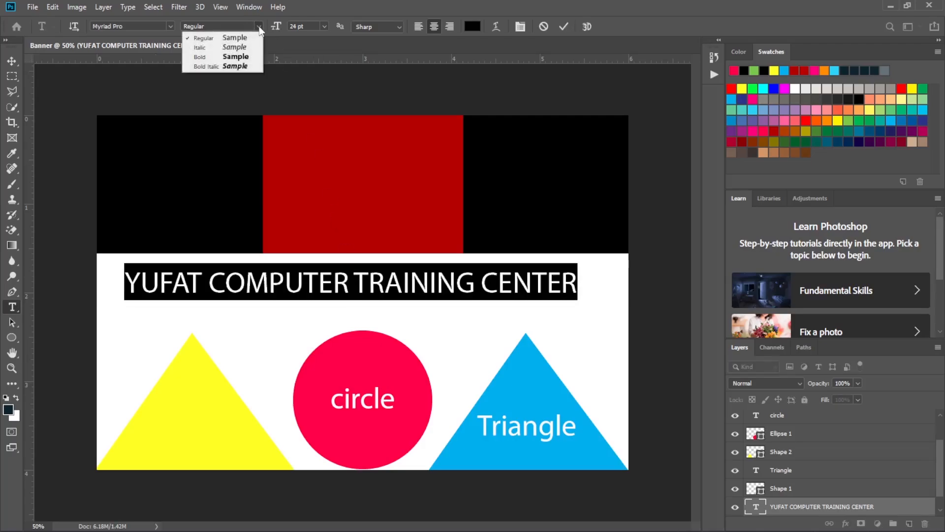
left_click(243, 66)
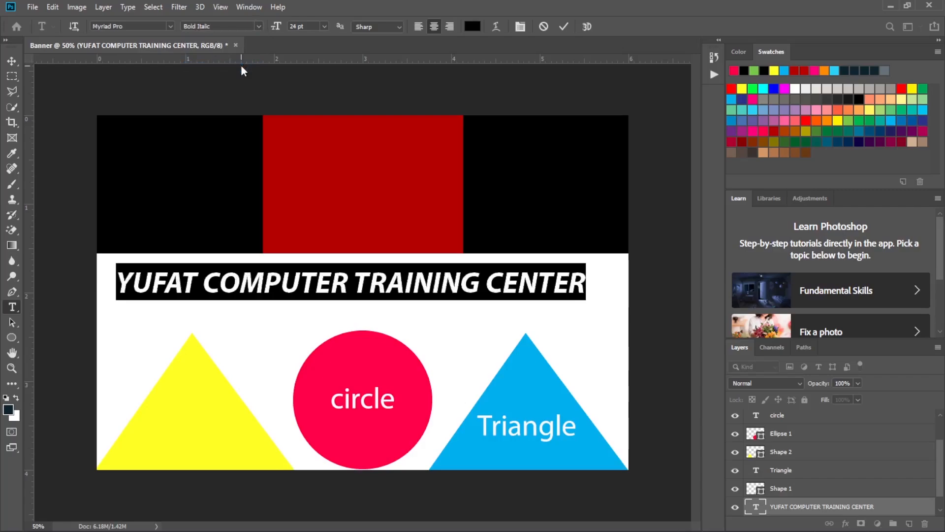
left_click(563, 27)
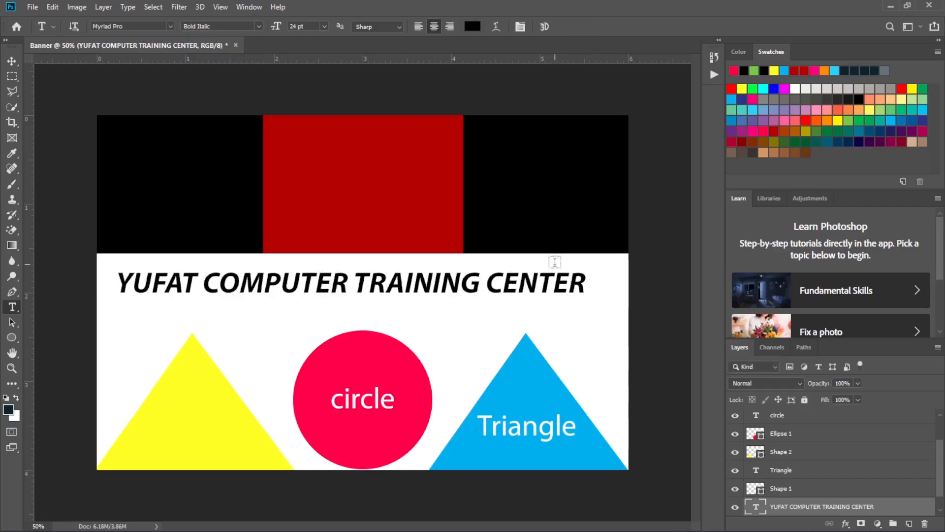